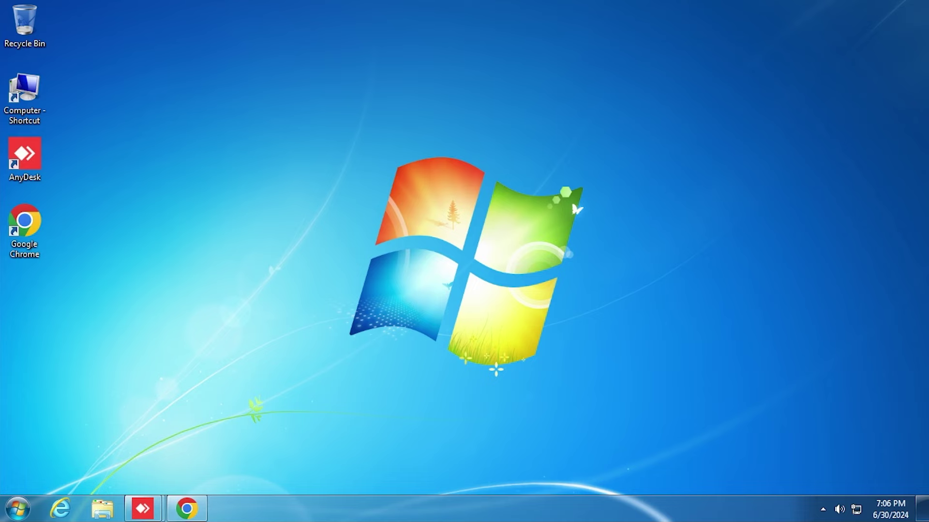
- Open the computer's system properties to check the Windows edition, memory and system type
double_click(24, 96)
right_click(476, 249)
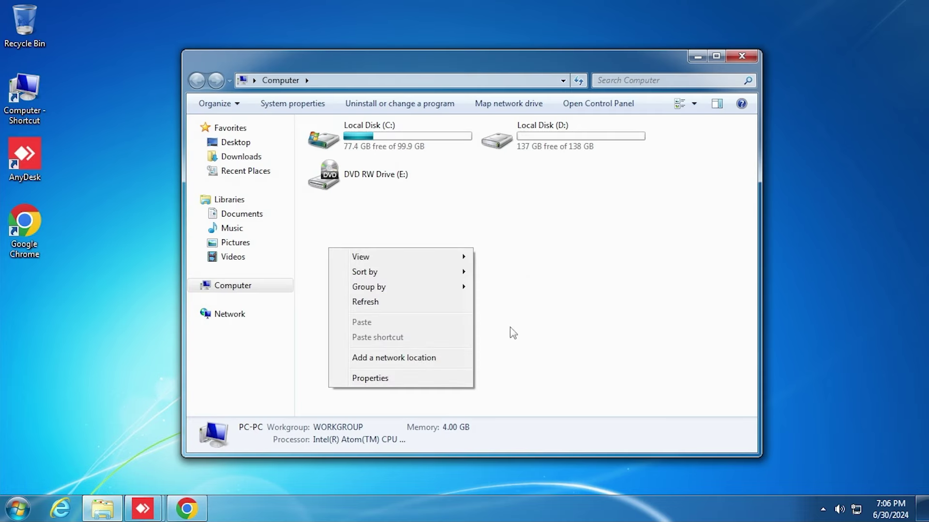
click(394, 377)
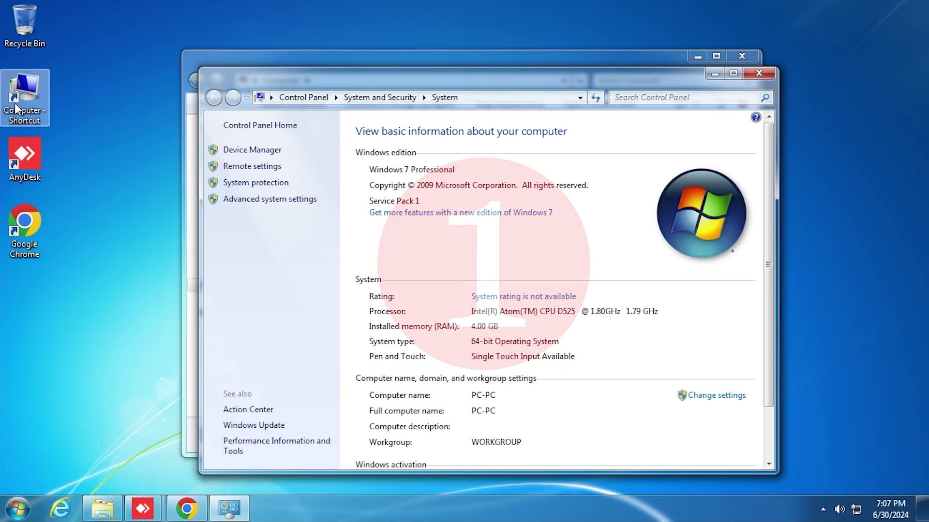
- Review the list of installed programs for existing device software, and close it along with the system properties
double_click(24, 90)
click(393, 107)
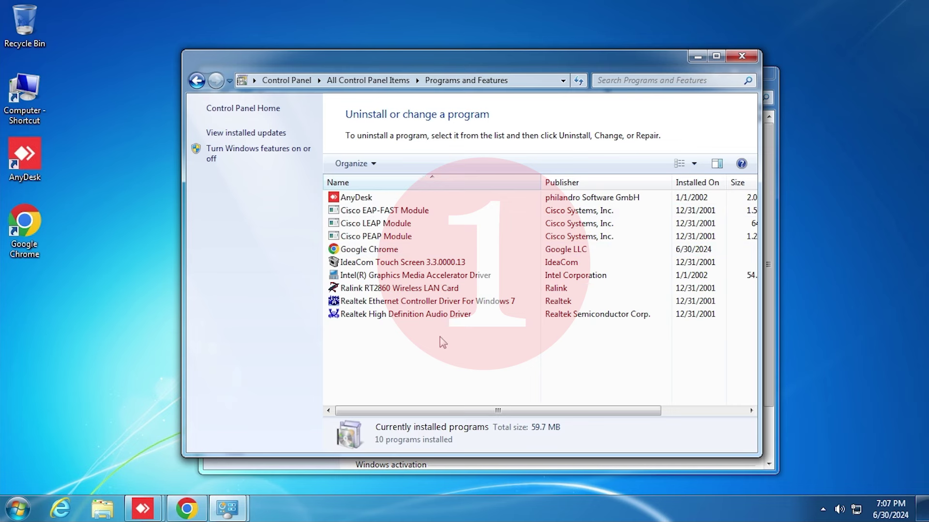
click(741, 56)
click(760, 79)
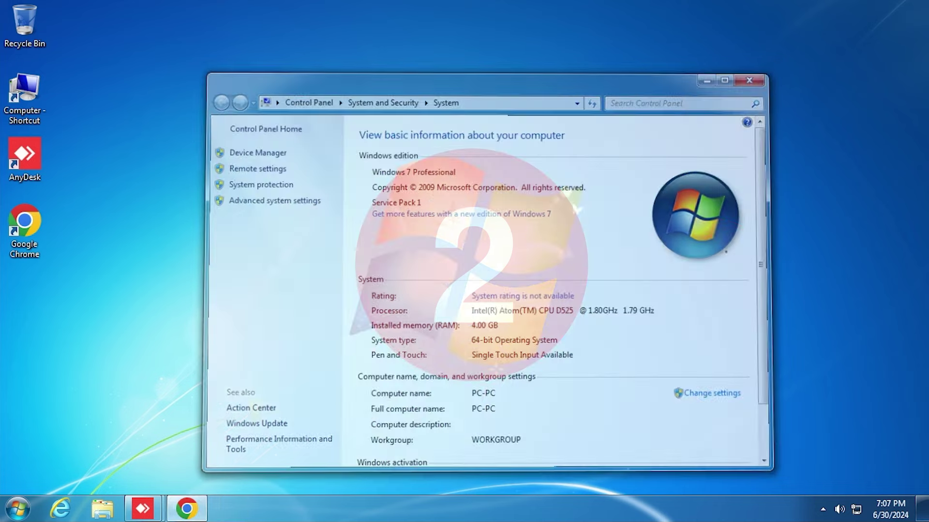
- Examine the folders on Local Disk (C:) for leftover device software and close the window
key(super+e)
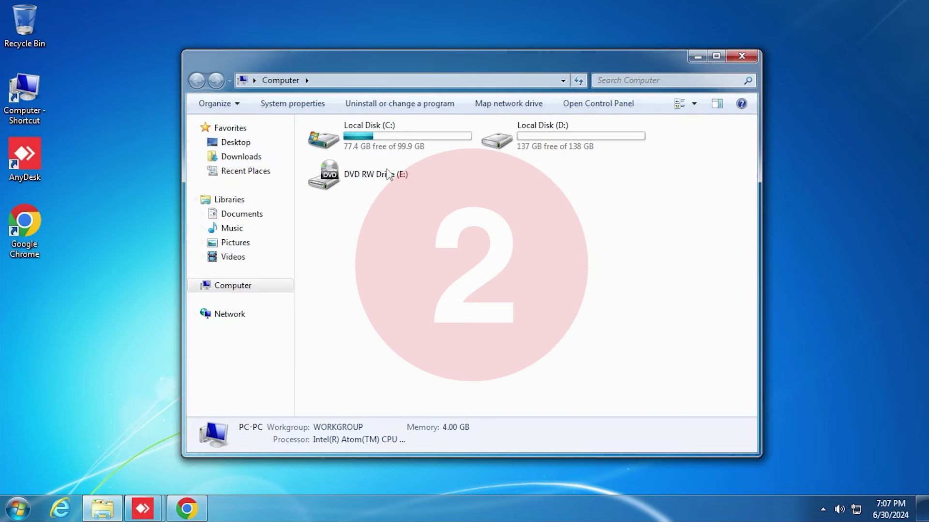
double_click(397, 135)
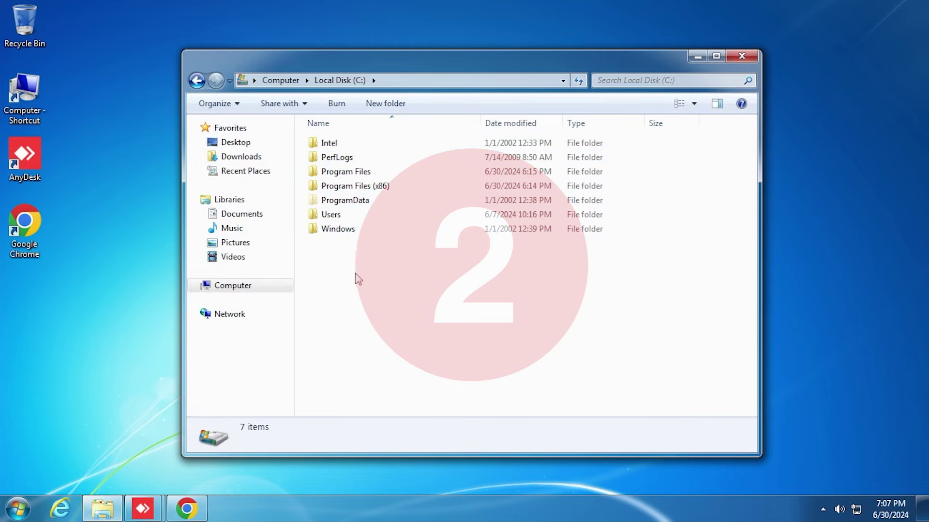
mouse_move(360, 219)
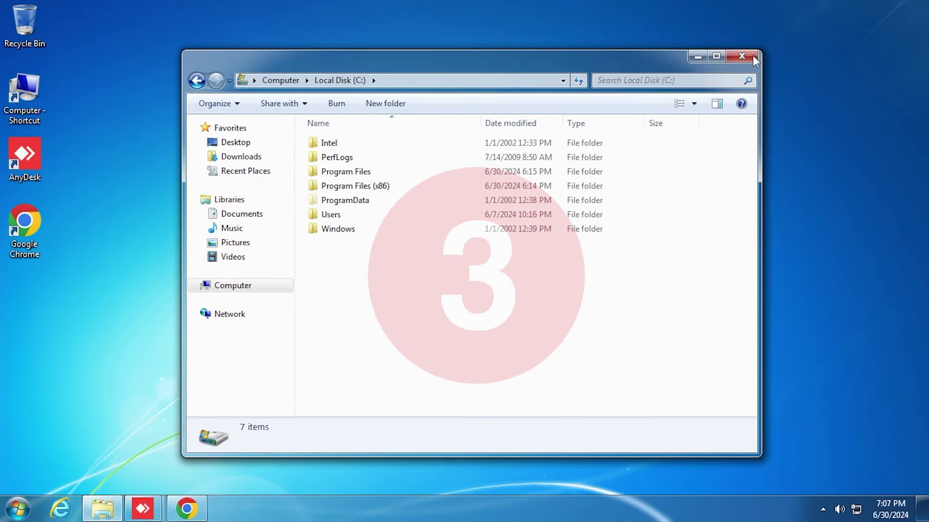
click(755, 59)
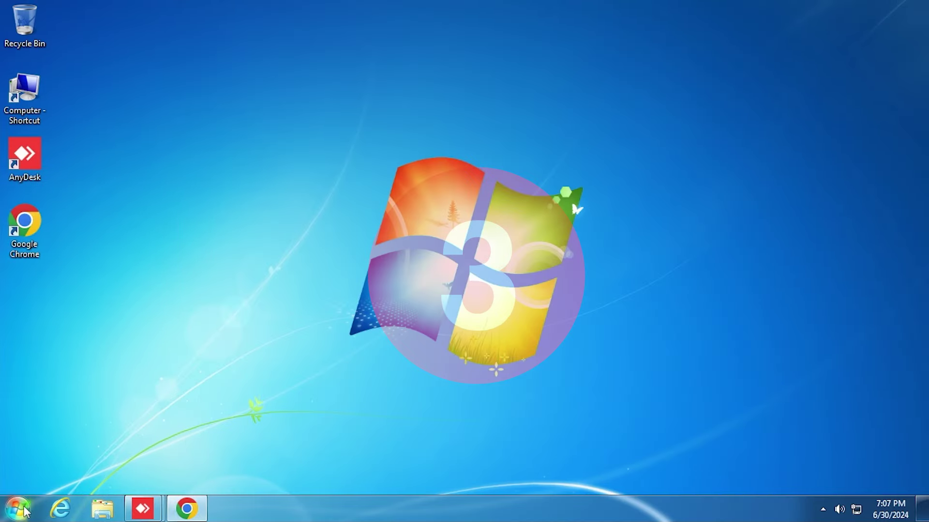
- Open the user's temporary files folder using %TEMP%
click(18, 509)
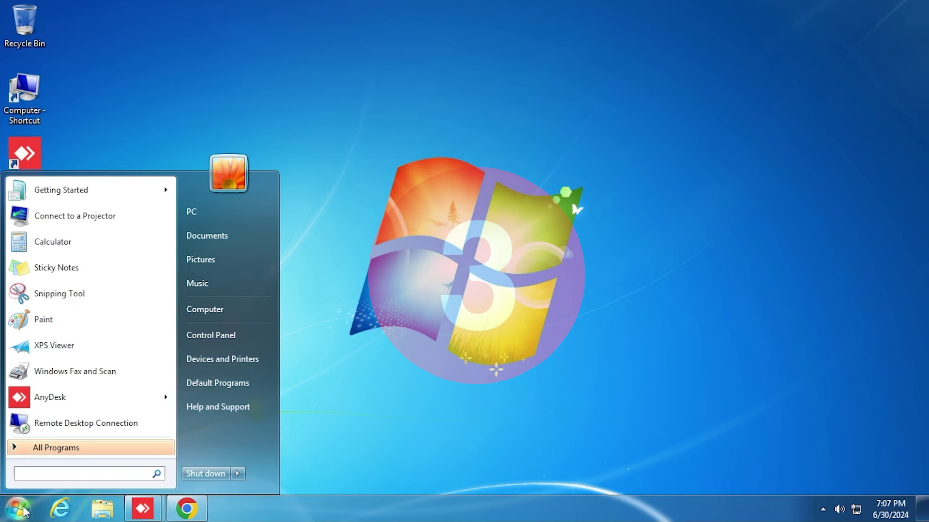
text(%TEM)
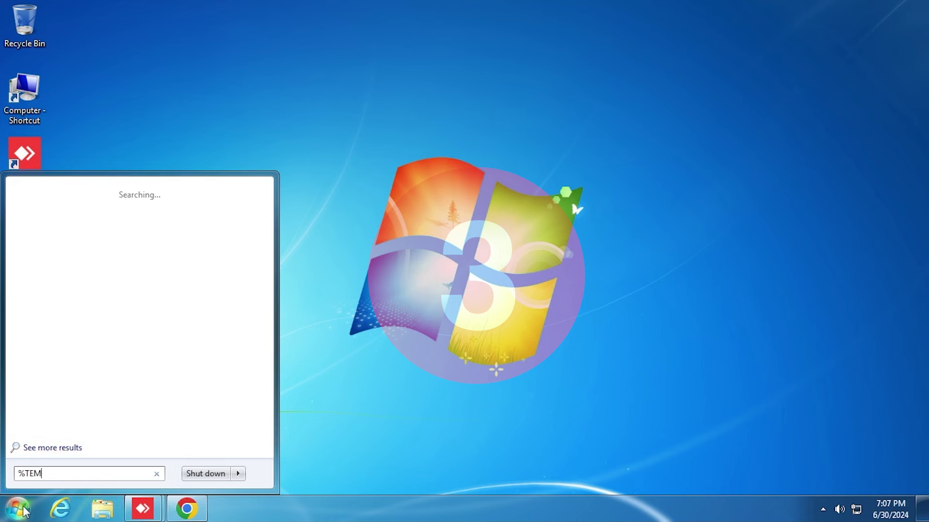
text(P%)
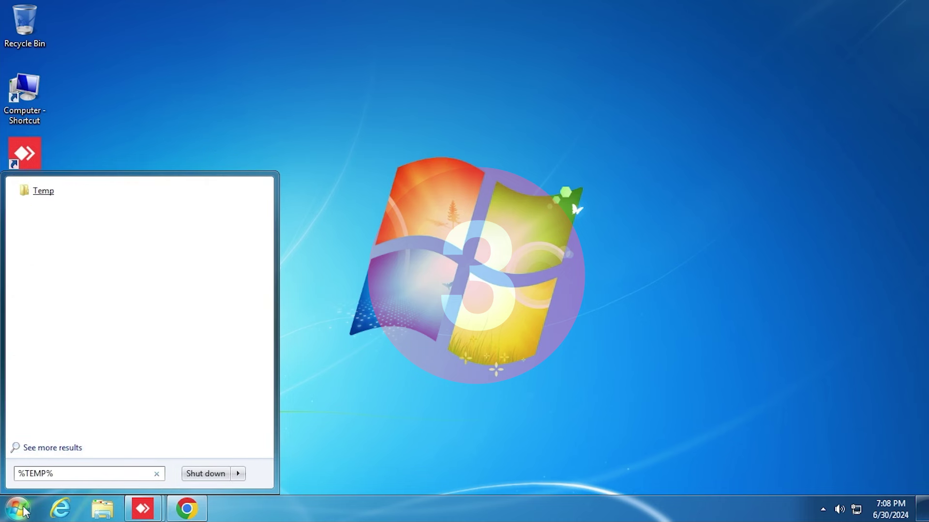
key(Return)
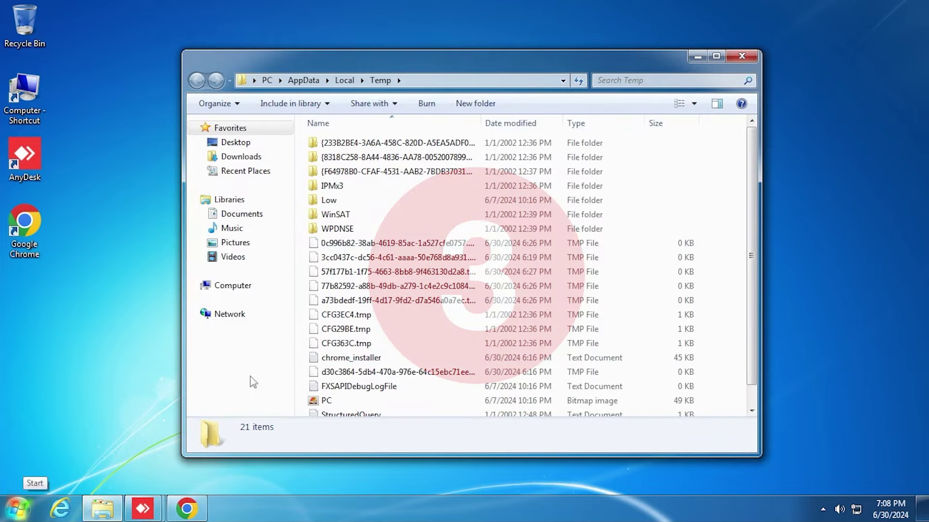
- Permanently delete everything in the Temp folder, skipping the files in use, and close the folder
click(529, 222)
key(ctrl+a)
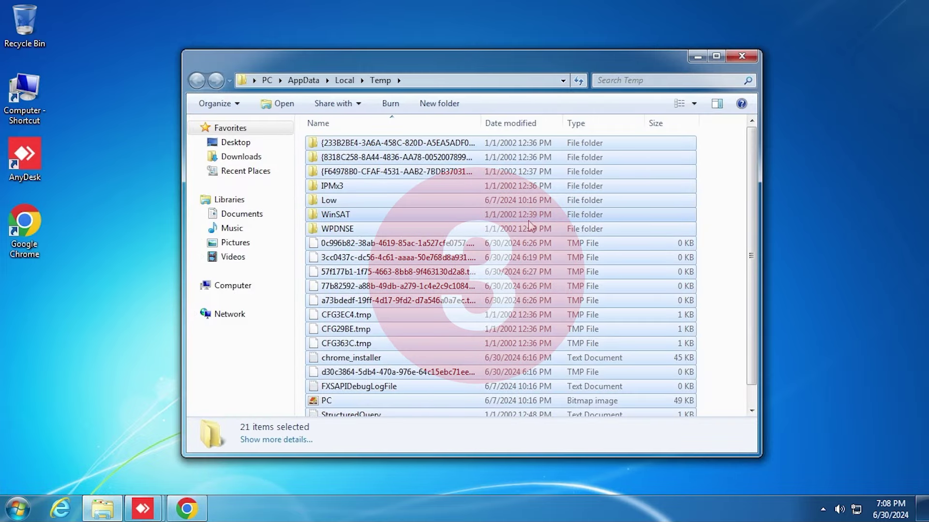
key(shift+Delete)
key(Return)
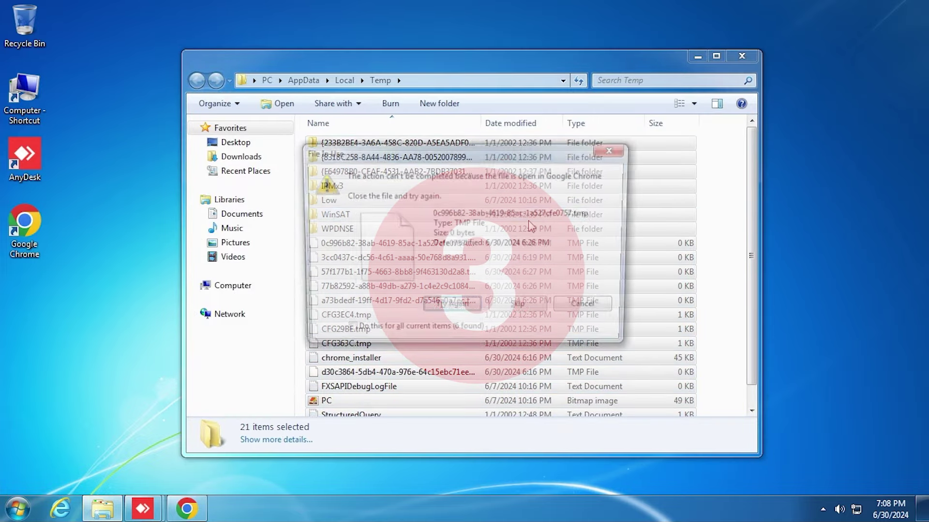
click(345, 332)
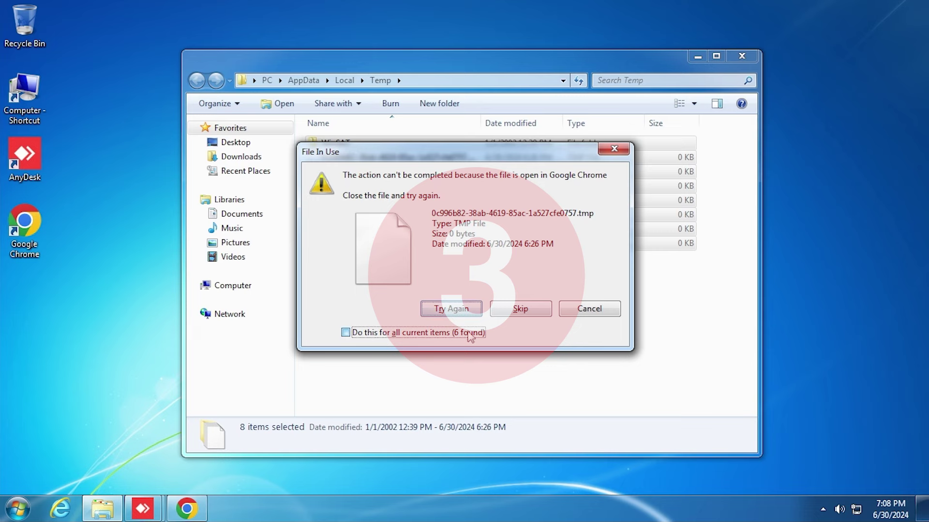
click(518, 312)
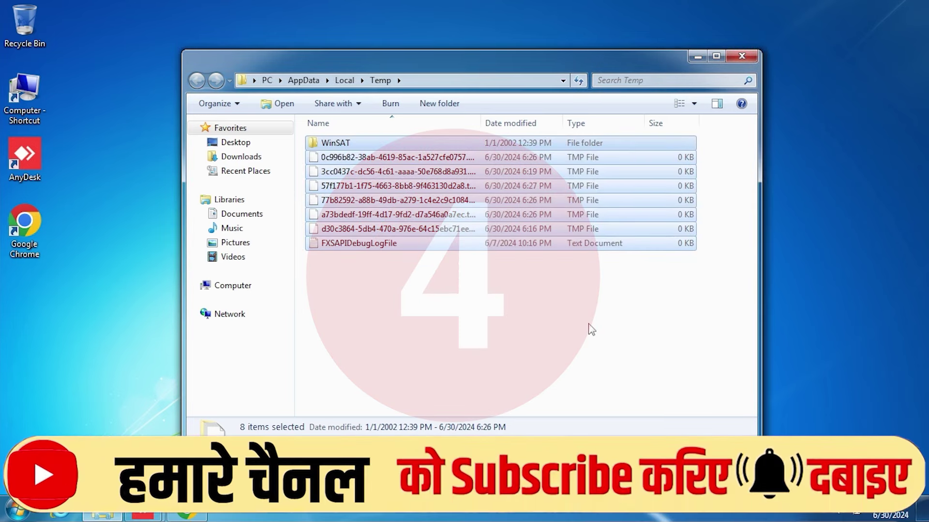
click(743, 56)
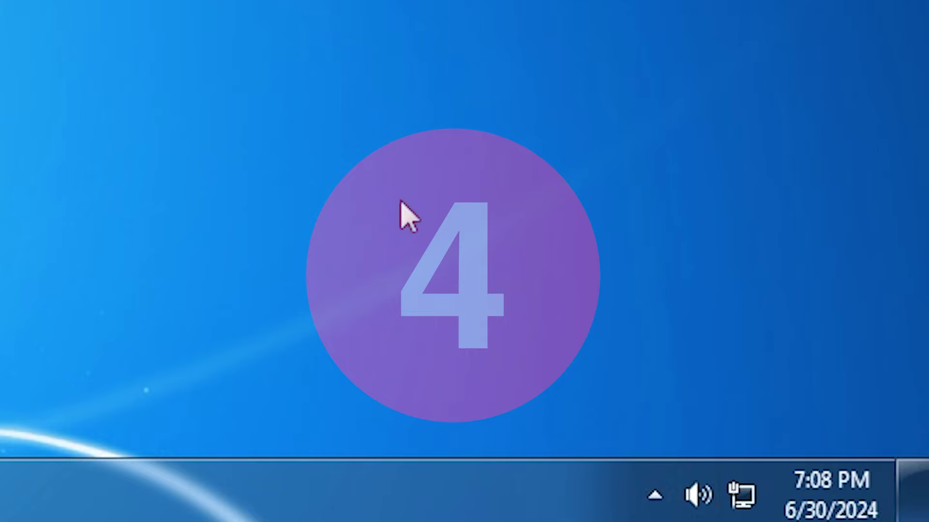
- Open the date and time settings and confirm the time zone as (UTC+05:30) Chennai, Kolkata, Mumbai, New Delhi
right_click(831, 495)
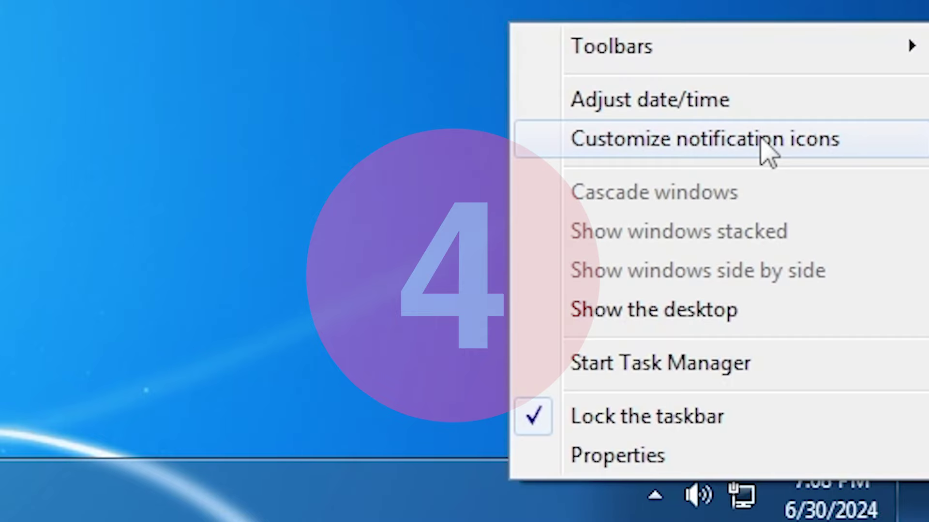
click(704, 101)
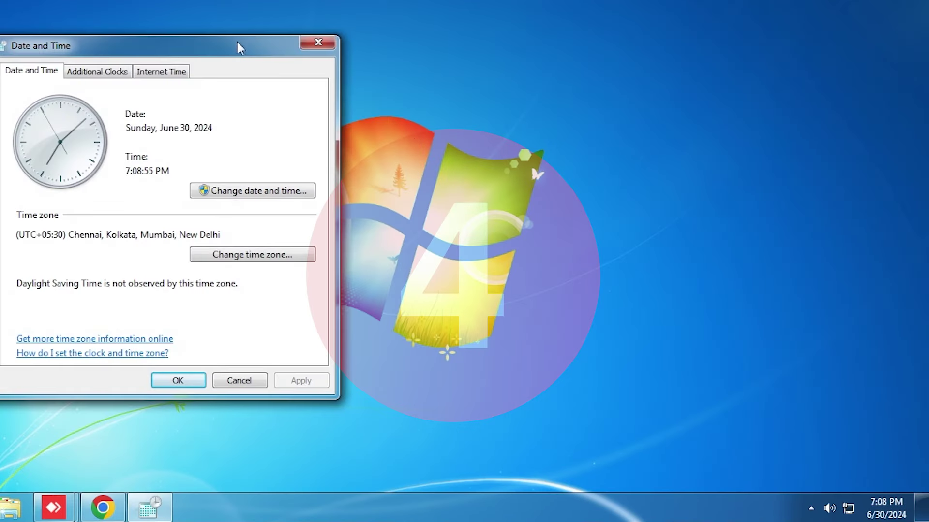
drag(247, 45, 492, 66)
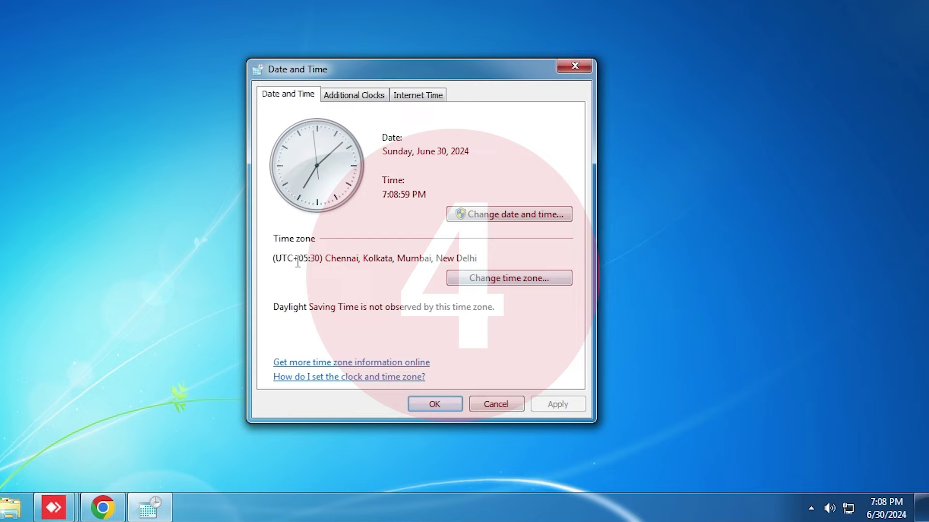
drag(346, 259, 391, 262)
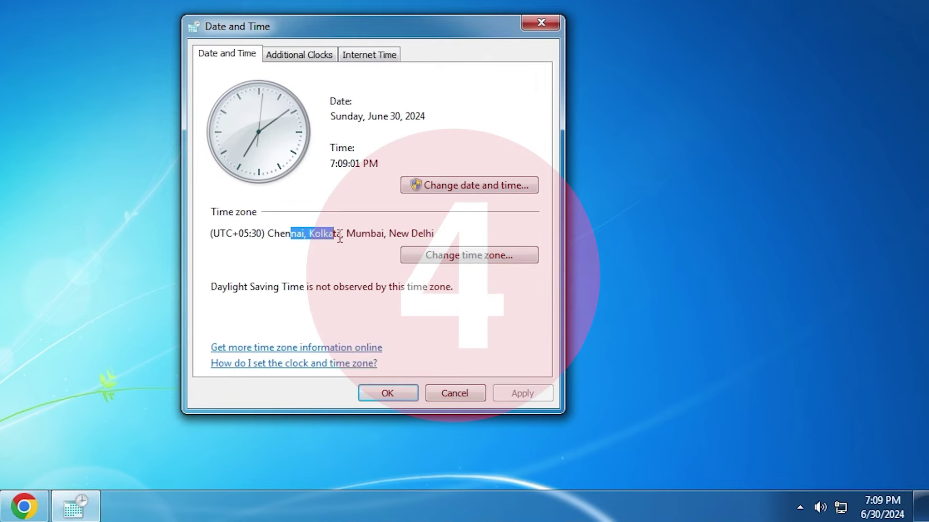
drag(340, 237, 444, 272)
click(444, 261)
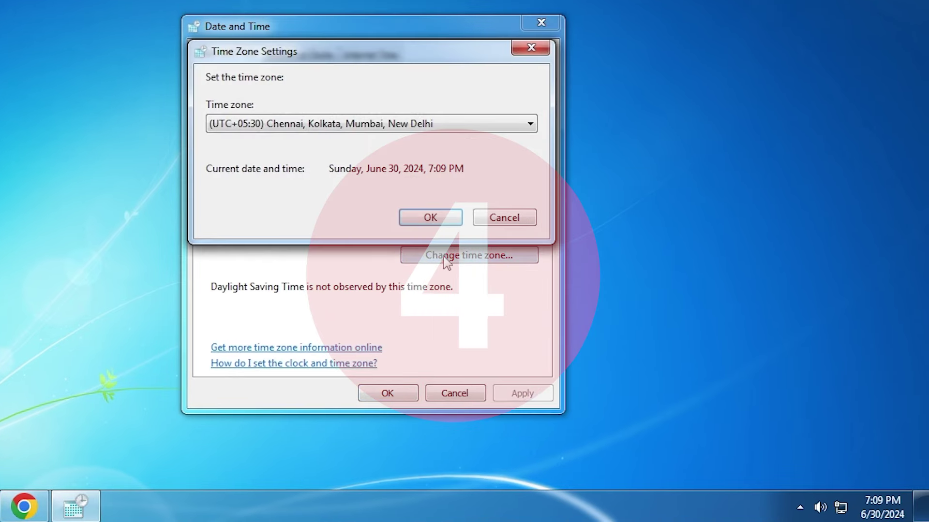
click(456, 126)
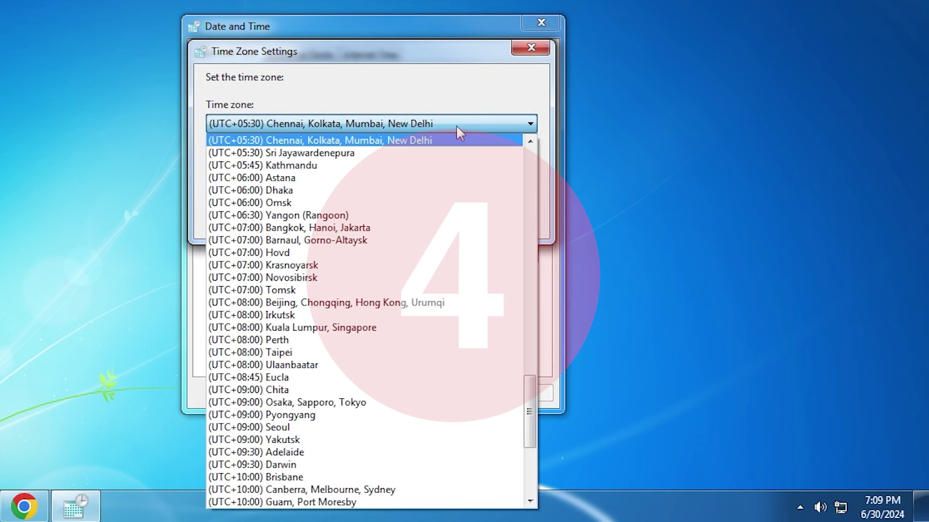
click(456, 125)
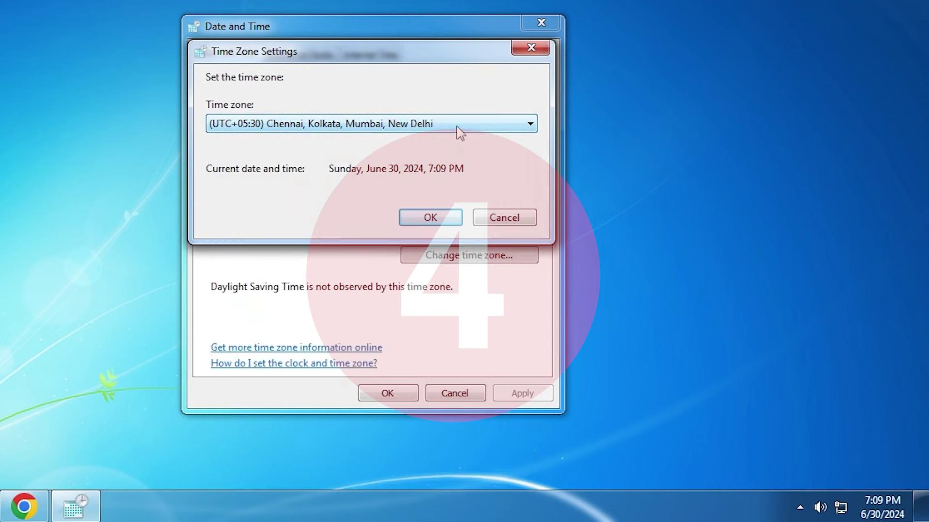
click(428, 219)
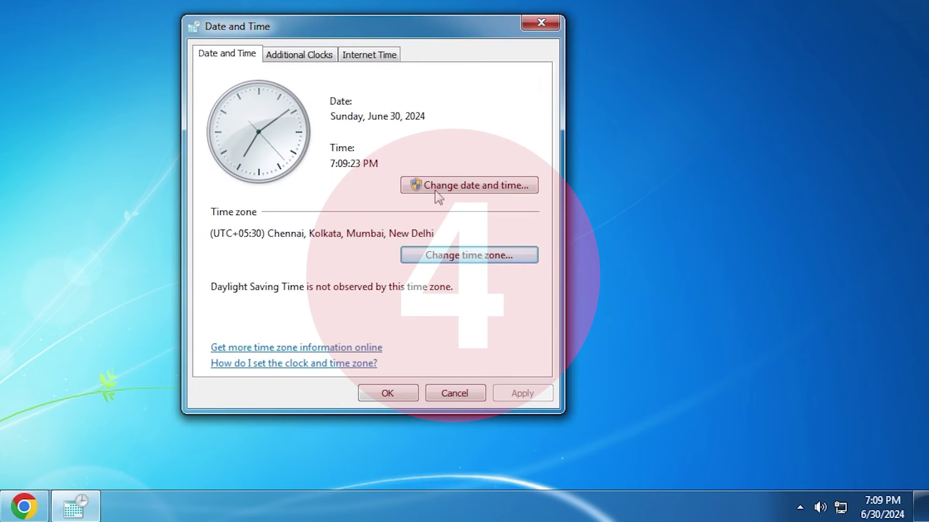
- Synchronize the system clock with the Internet time server time.windows.com and close the date and time settings
click(363, 60)
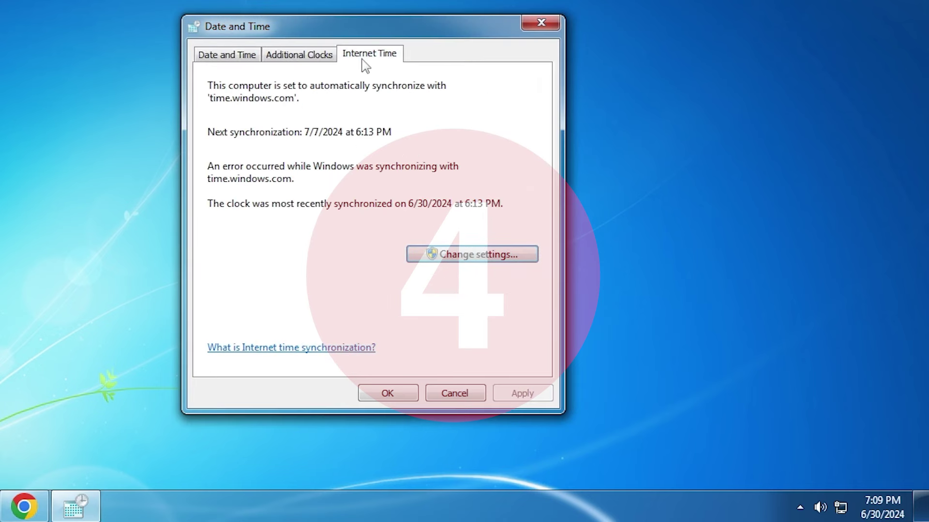
click(435, 255)
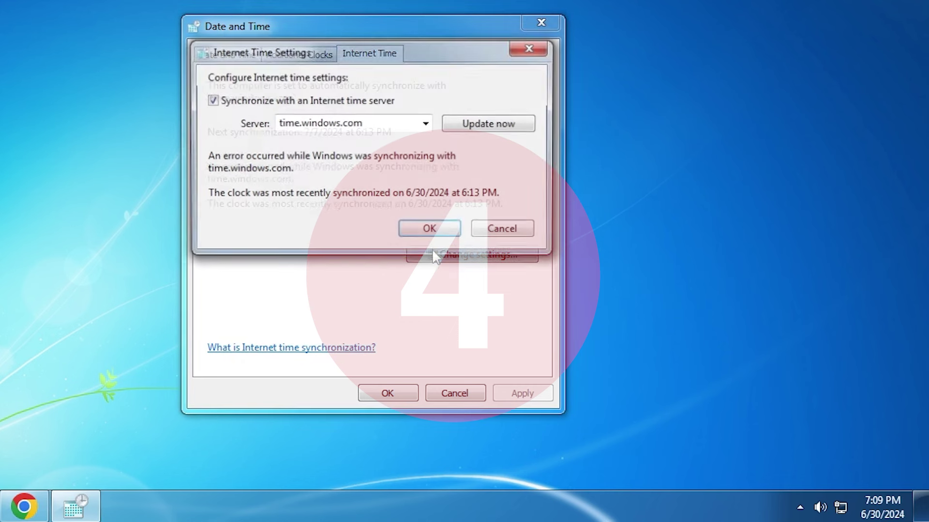
click(501, 127)
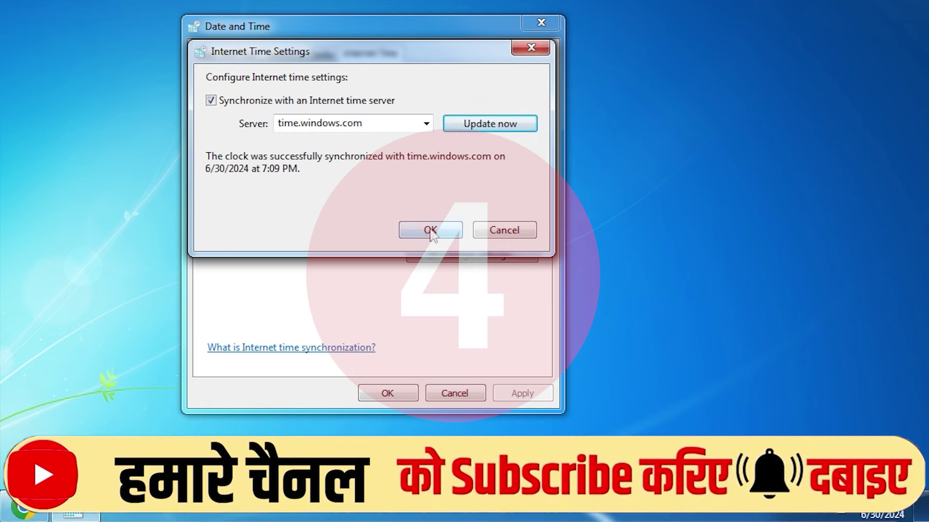
click(415, 237)
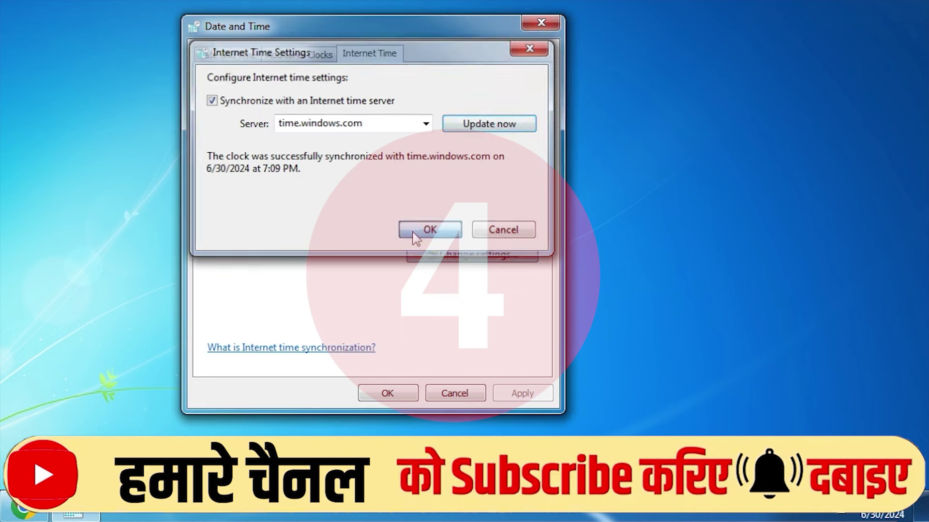
click(387, 392)
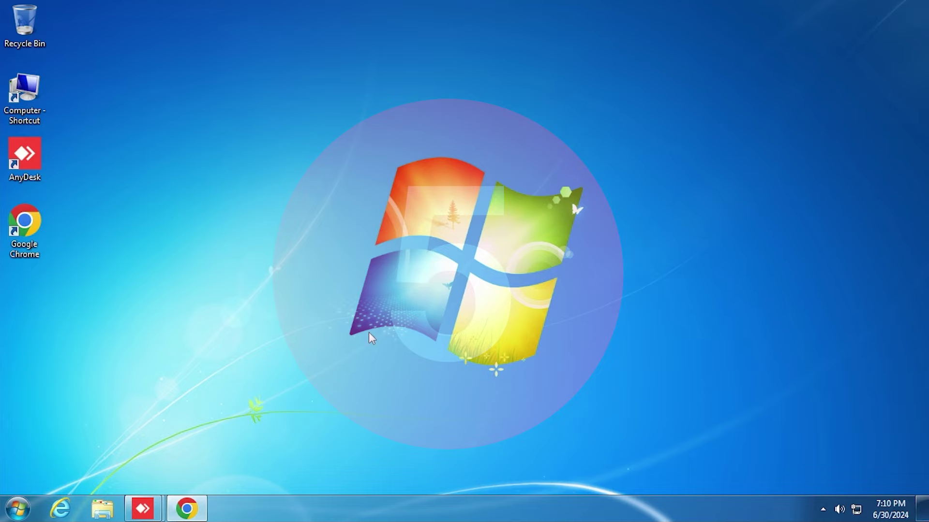
- Switch to Chrome, search for MANTRA RD in a new tab, and open the MFS110 (L1) resources on the Mantra Downloads page
click(186, 509)
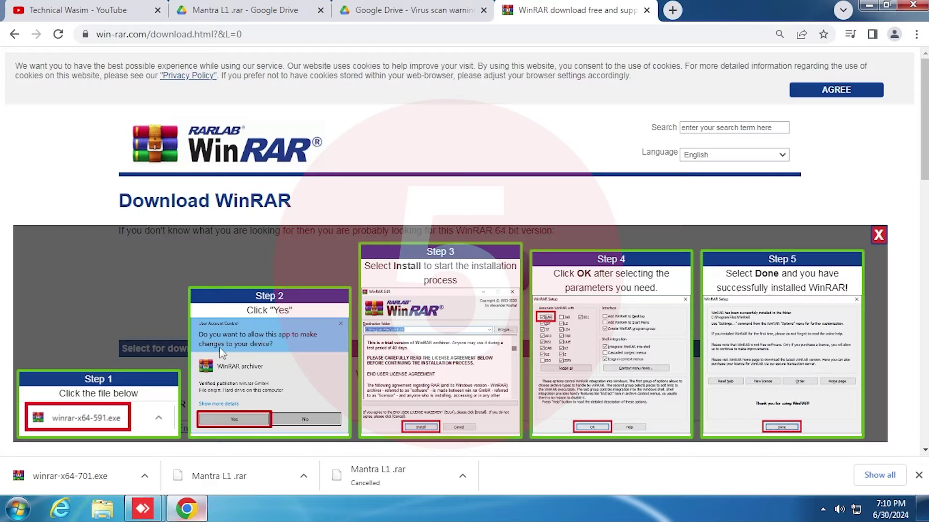
click(673, 10)
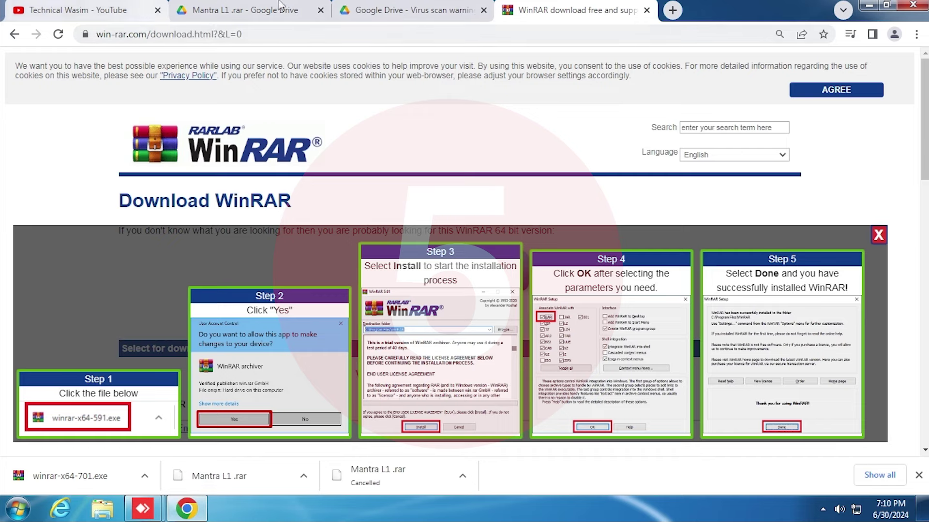
text(MANTRA RD)
key(Return)
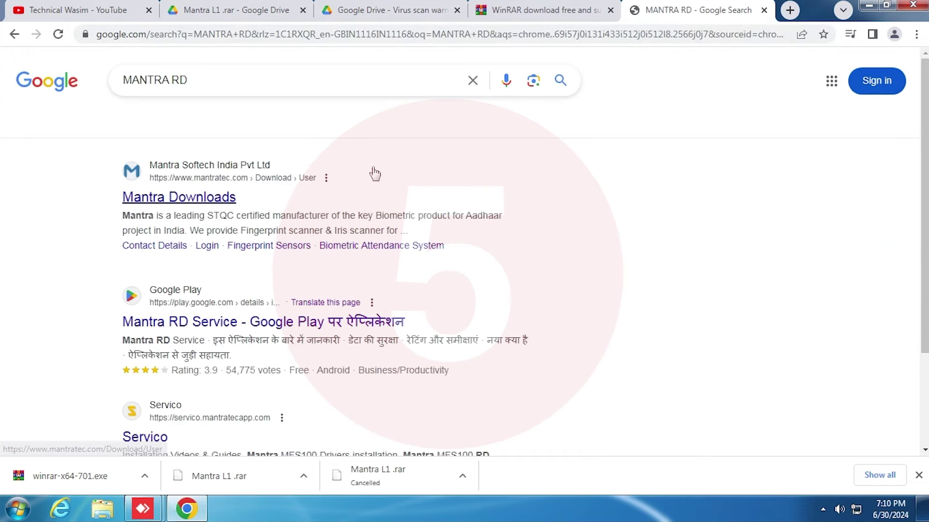
click(196, 199)
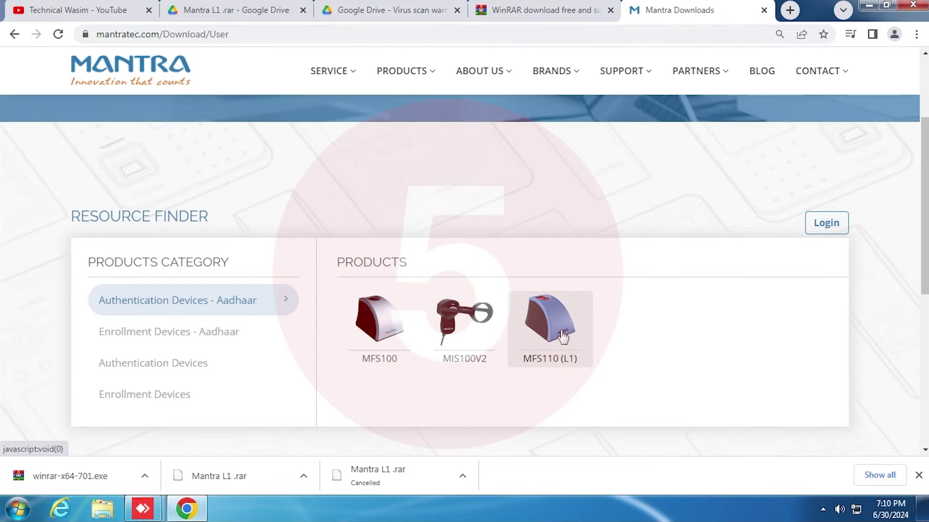
click(561, 334)
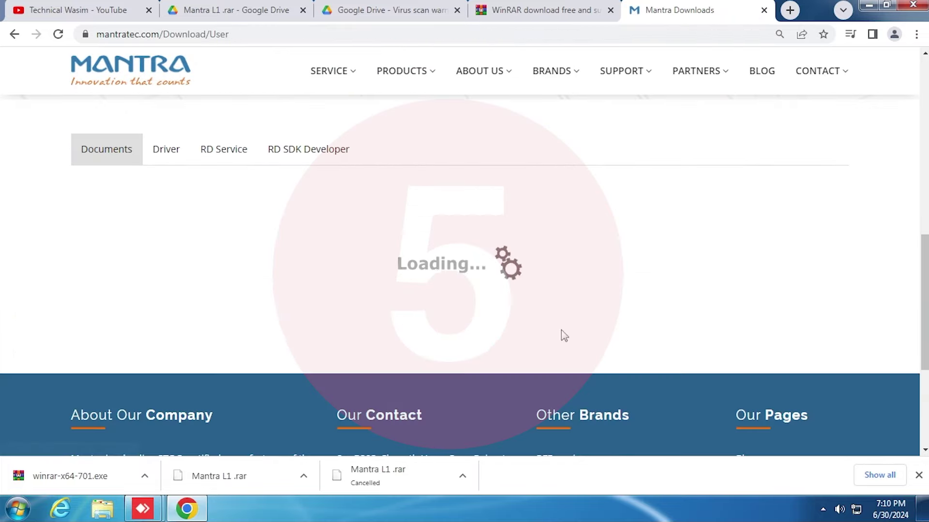
- Examine the MFS110 driver and the Windows RD Service offered on the Mantra Downloads page
click(173, 153)
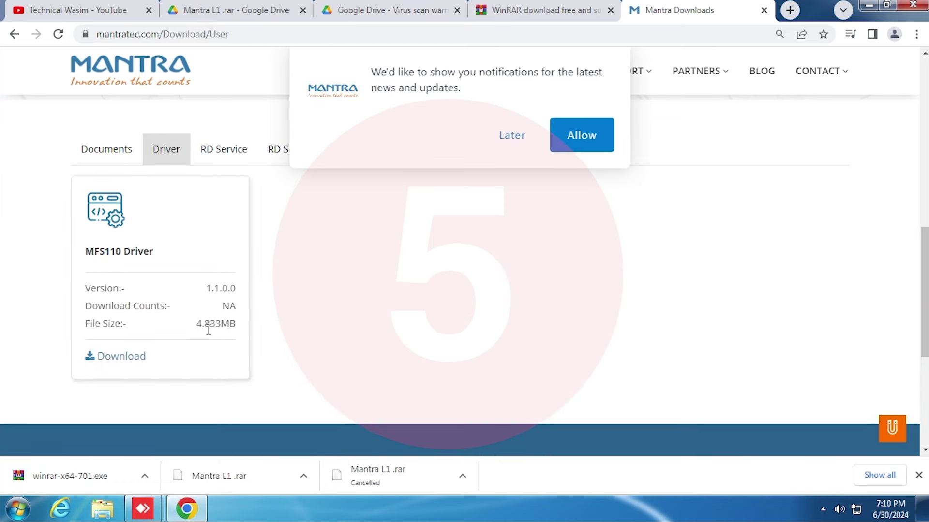
click(236, 150)
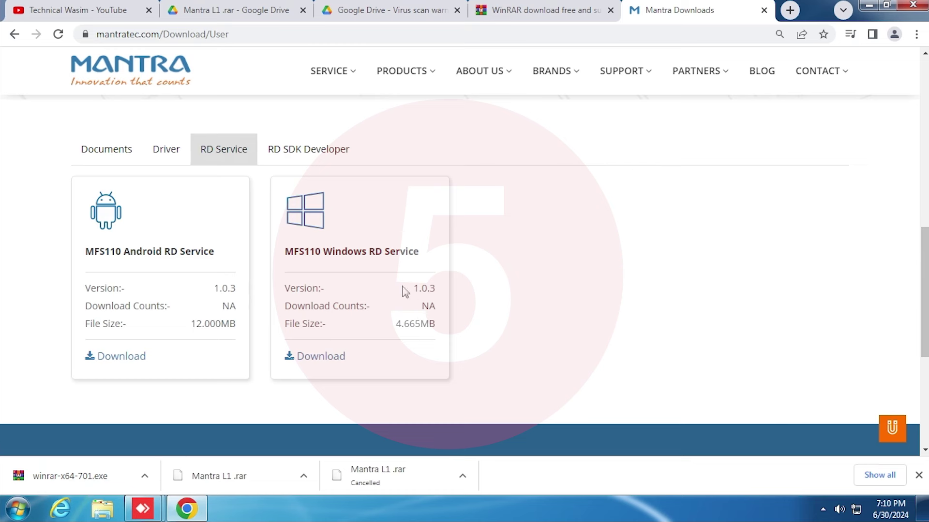
drag(321, 252, 390, 252)
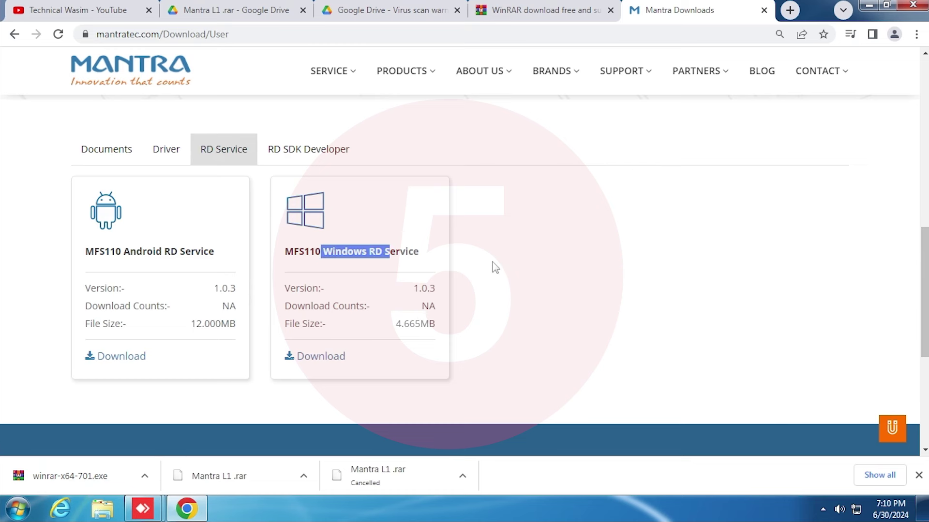
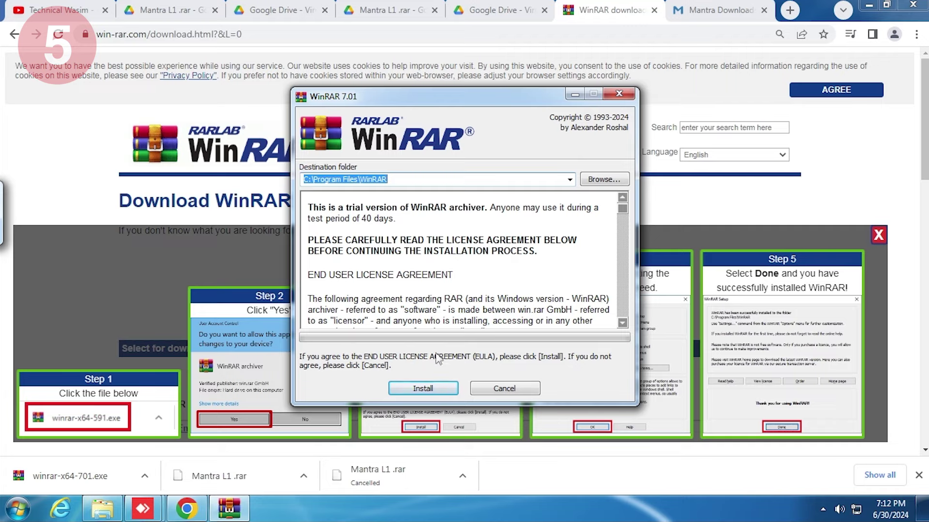
- Install WinRAR 7.01 with the default options and extract the Mantra L1 archive into the Downloads folder
click(434, 390)
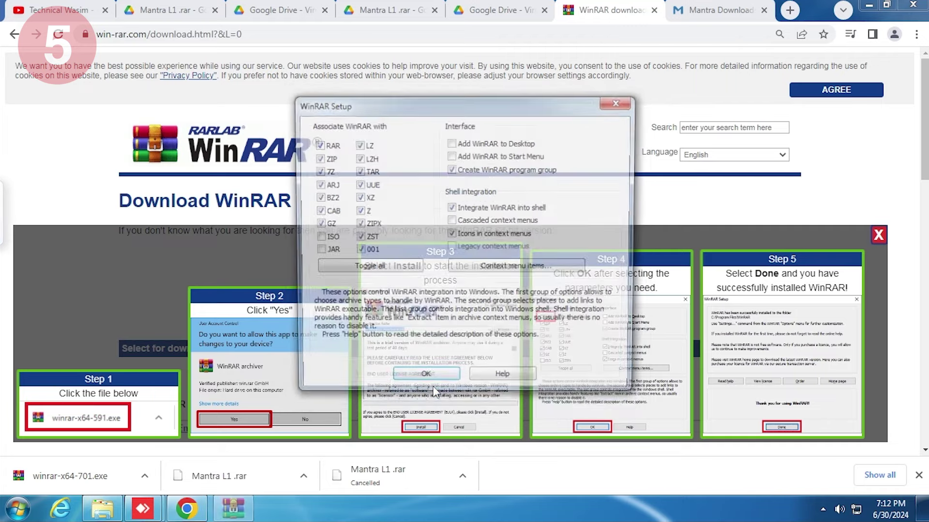
click(423, 381)
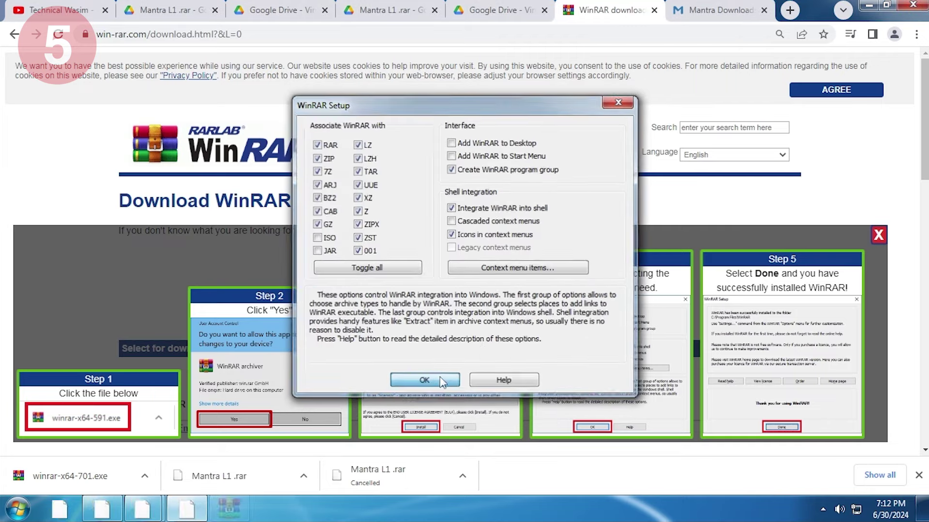
click(103, 514)
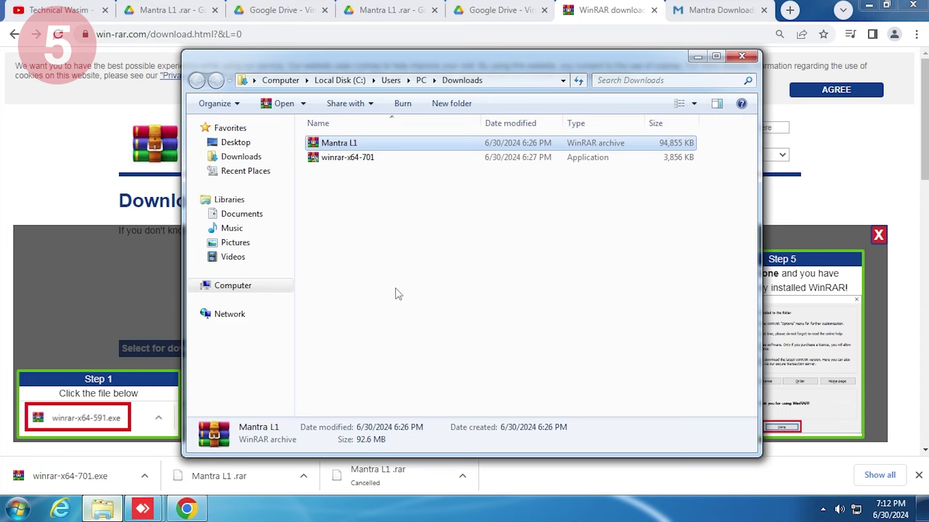
right_click(376, 150)
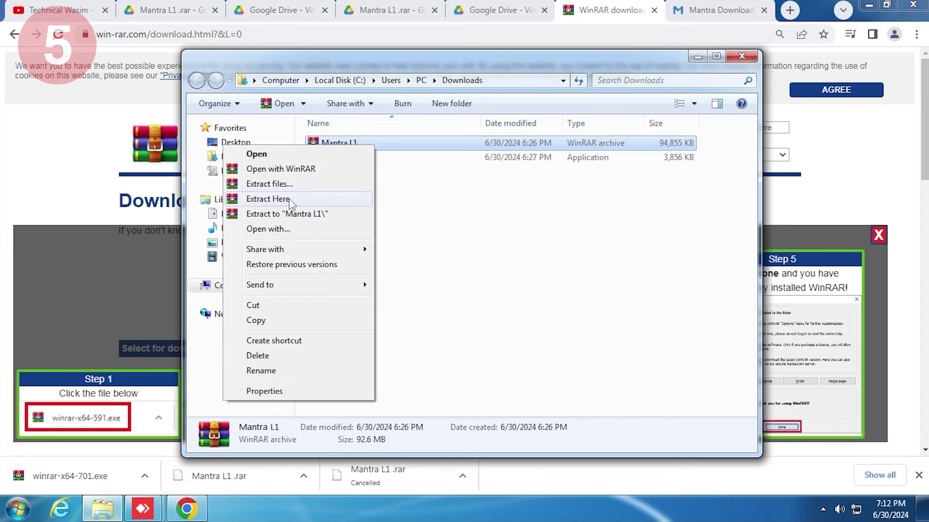
click(312, 200)
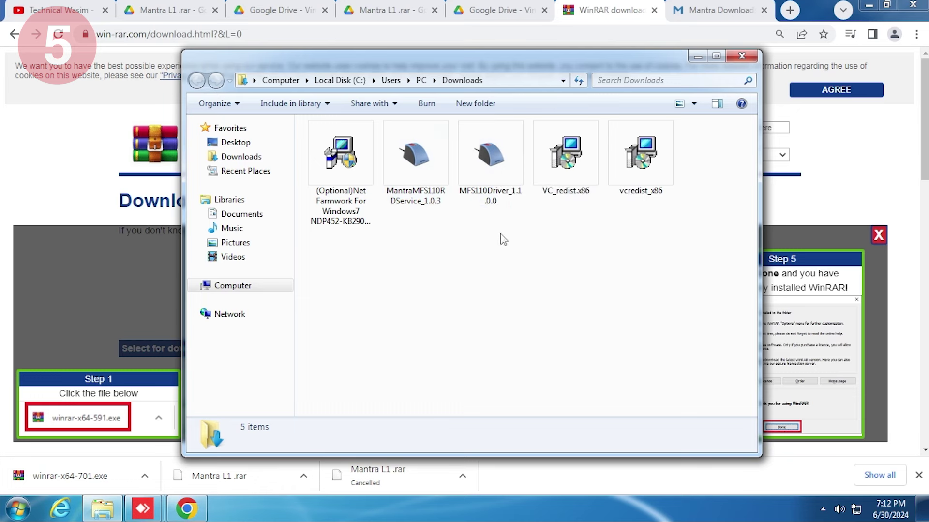
- Run the optional .NET Framework for Windows 7 installer (NDP452-KB2901907) as administrator and allow it to make changes
click(356, 192)
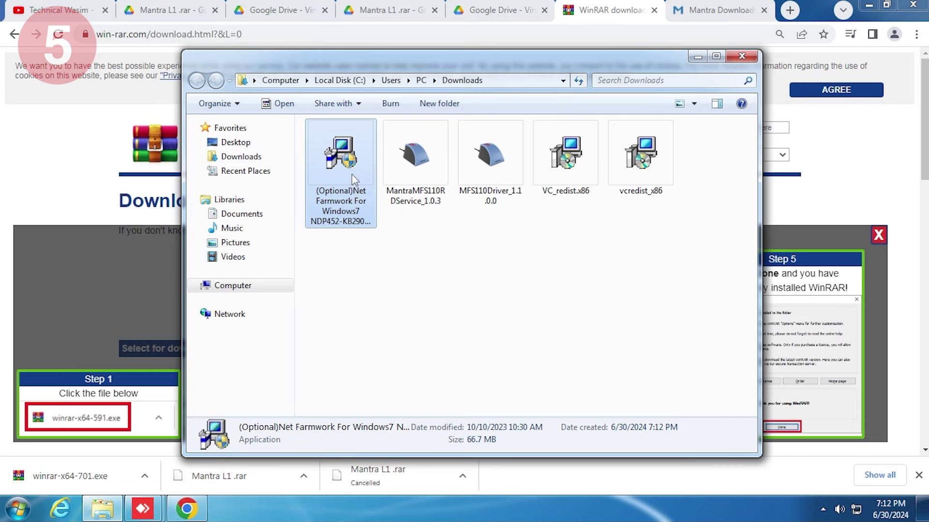
right_click(352, 174)
click(140, 158)
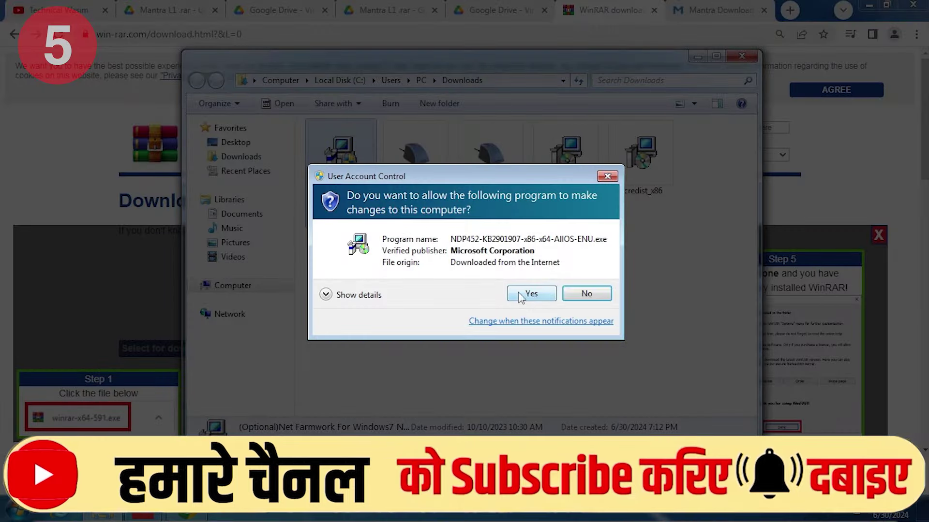
click(531, 295)
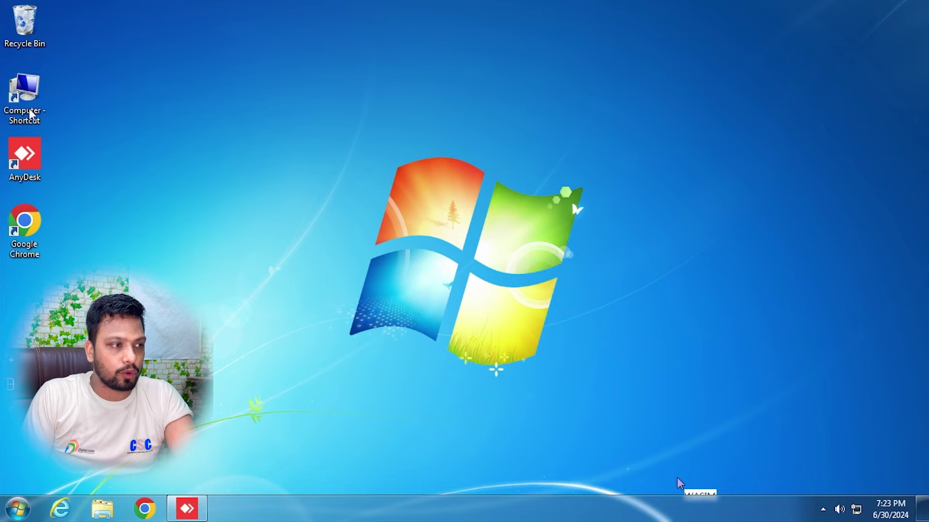
- Check Microsoft .NET Framework 4.5.2 in the installed programs list and close the window
double_click(29, 114)
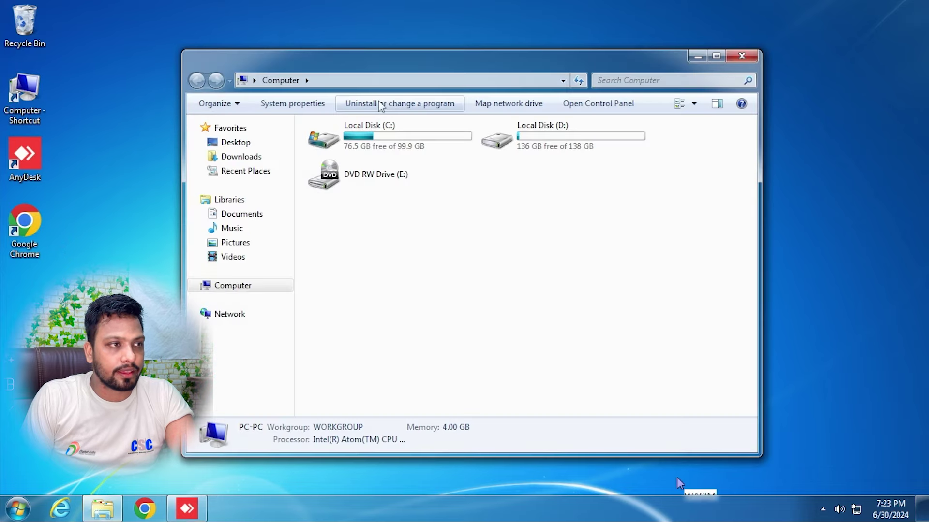
click(382, 106)
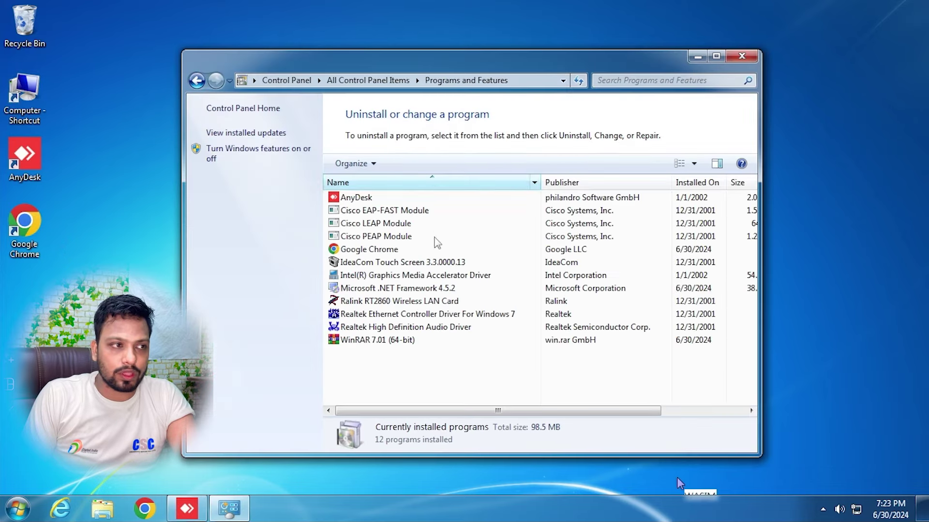
click(527, 290)
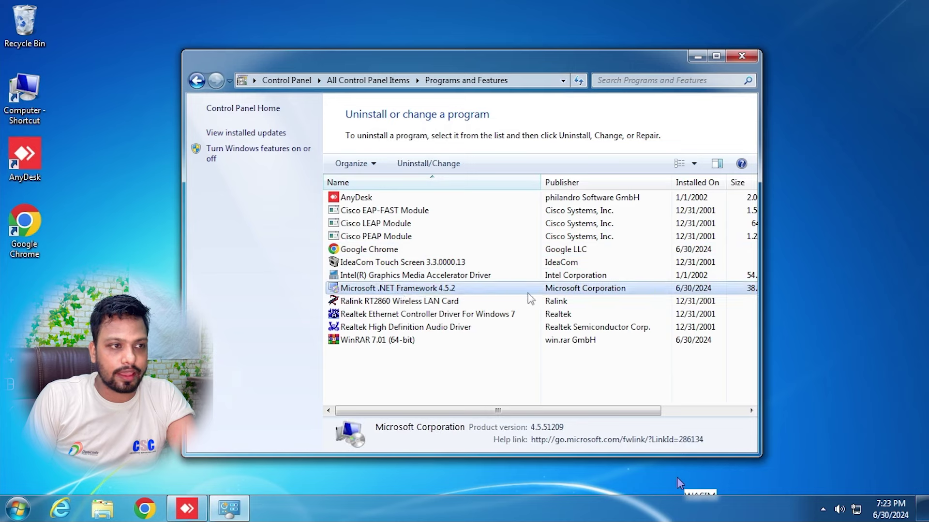
drag(580, 65, 590, 48)
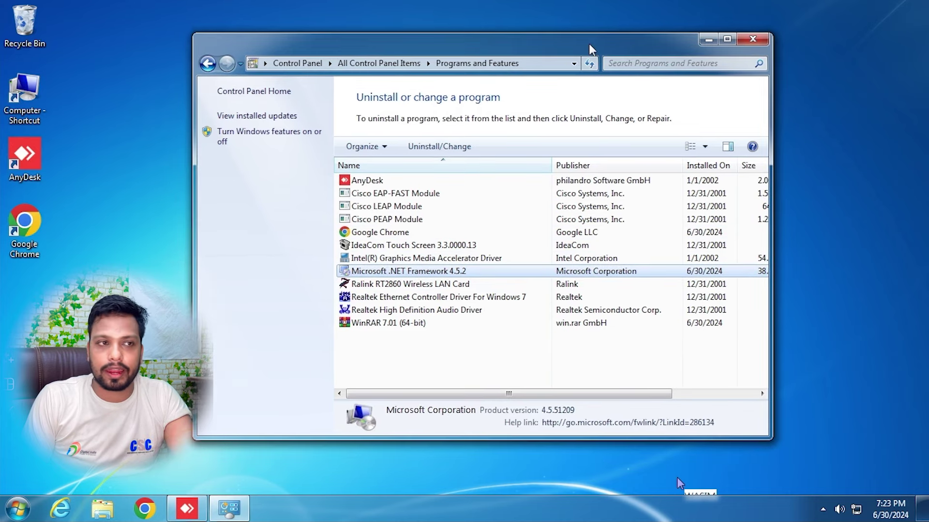
click(745, 38)
- Open the Downloads folder and launch the MFS110Driver_1.1.0.0 setup, allowing it to run
double_click(36, 103)
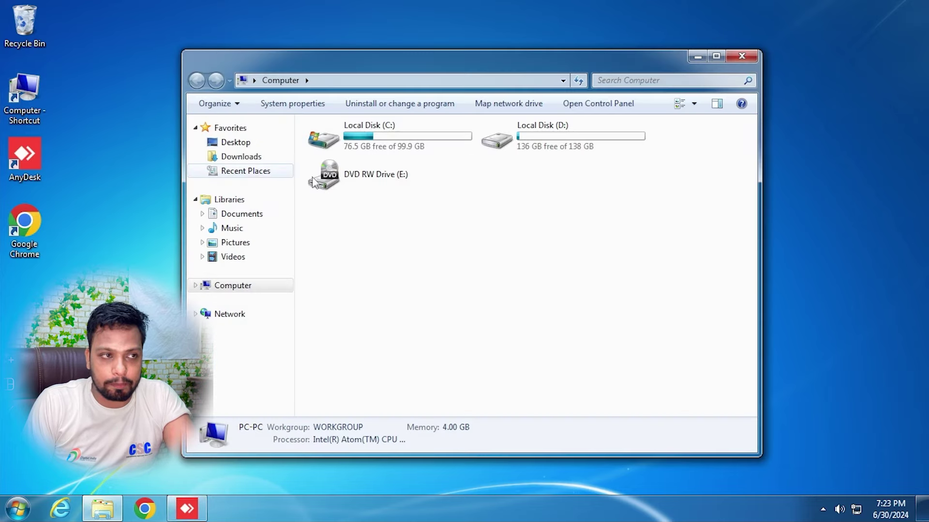
click(241, 156)
click(361, 175)
drag(582, 228, 624, 174)
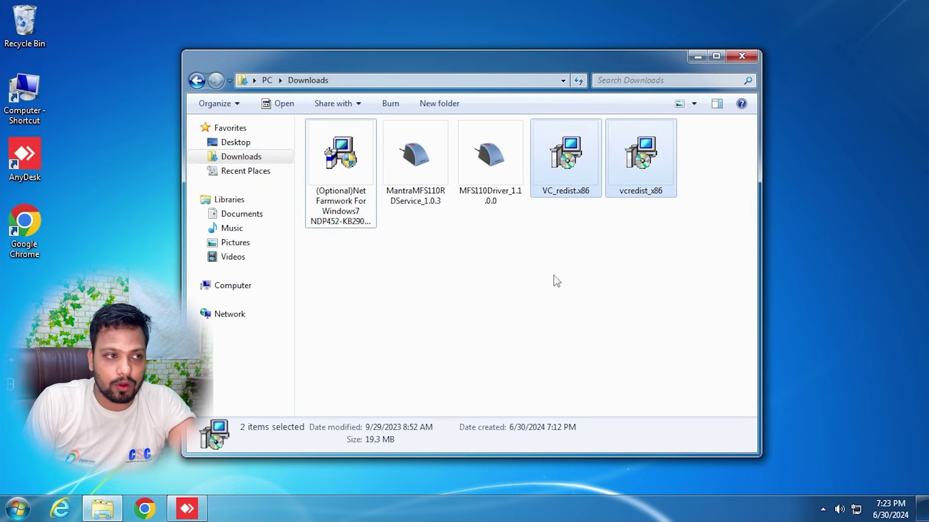
click(486, 178)
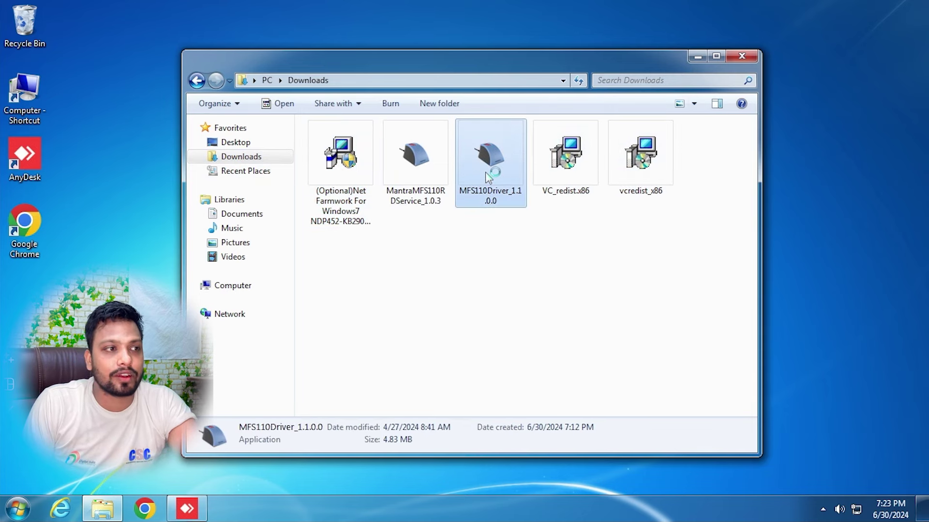
double_click(486, 172)
click(523, 265)
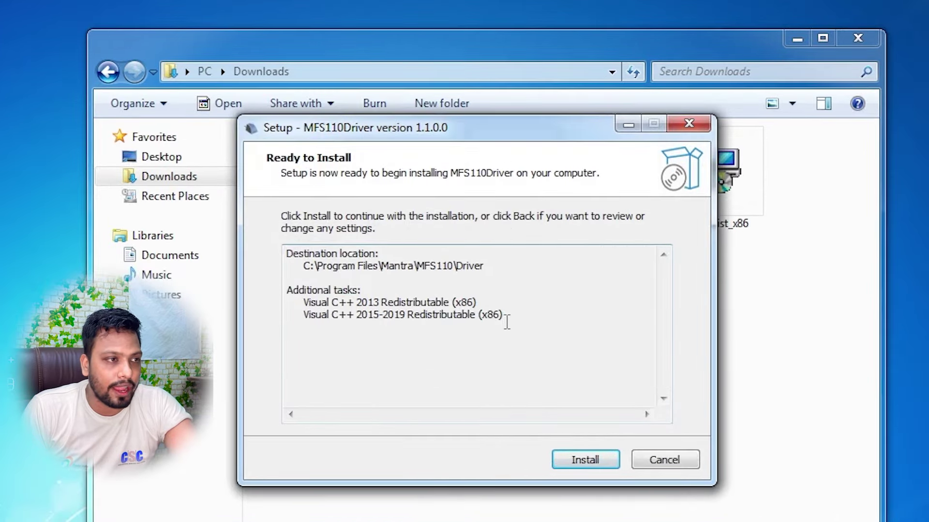
- Compare the Visual C++ additional tasks in the MFS110Driver setup with the two redistributable installers in the Downloads folder
drag(507, 322, 317, 310)
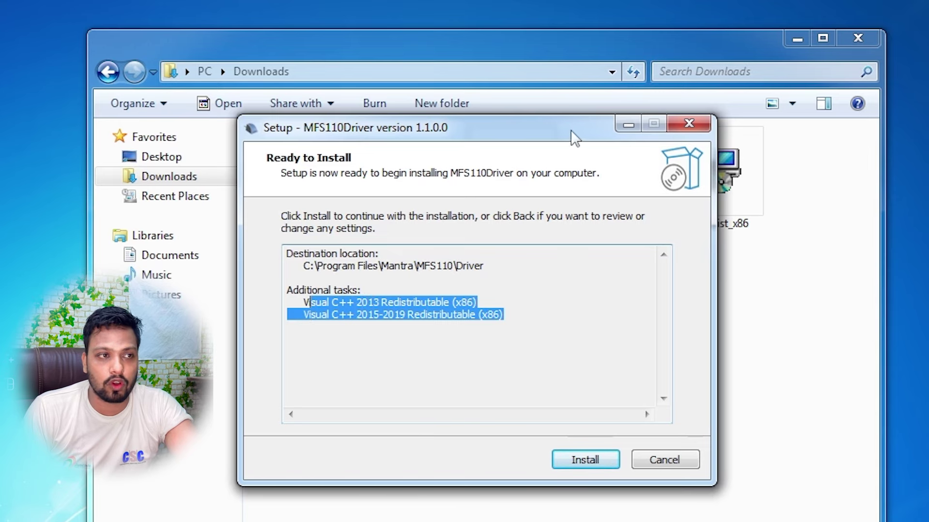
drag(571, 129, 308, 113)
drag(633, 280, 724, 202)
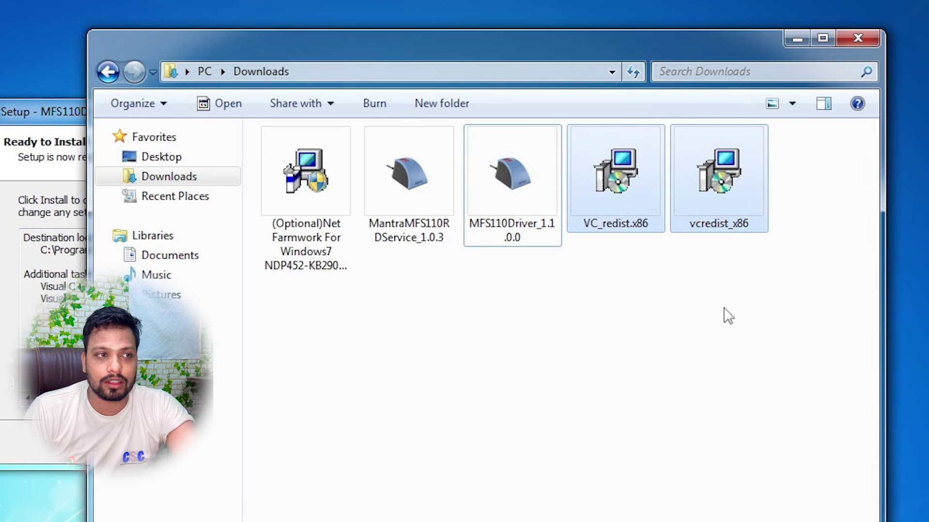
click(56, 119)
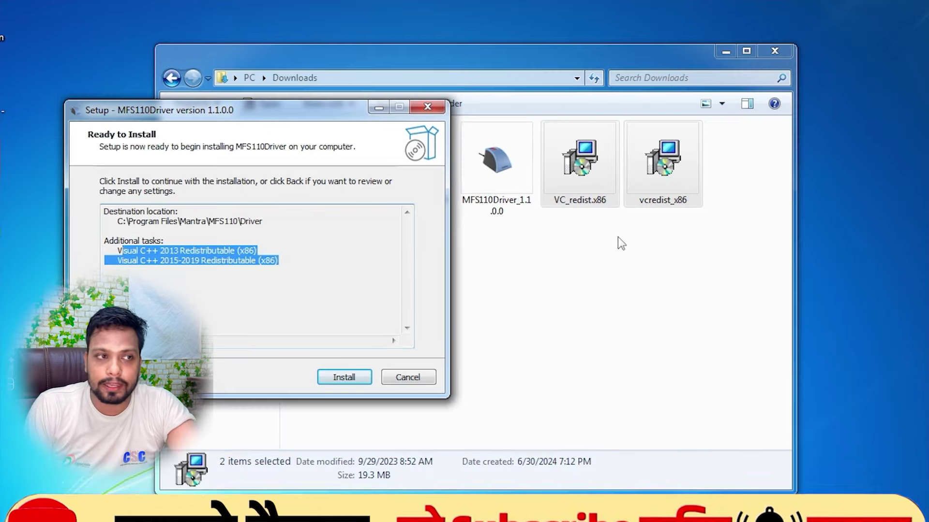
- Run VC_redist.x86, accept the license terms and install the Microsoft Visual C++ 2015-2022 Redistributable (x86)
click(629, 186)
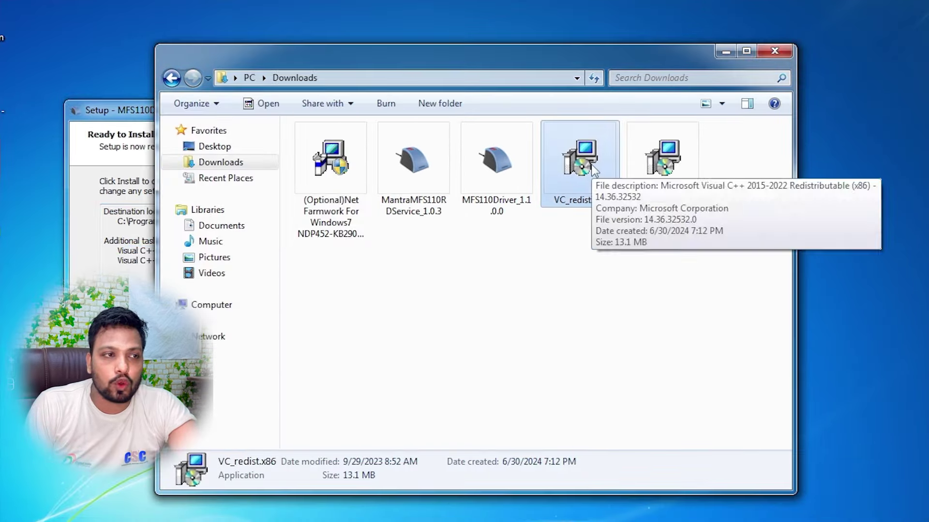
double_click(580, 160)
click(553, 319)
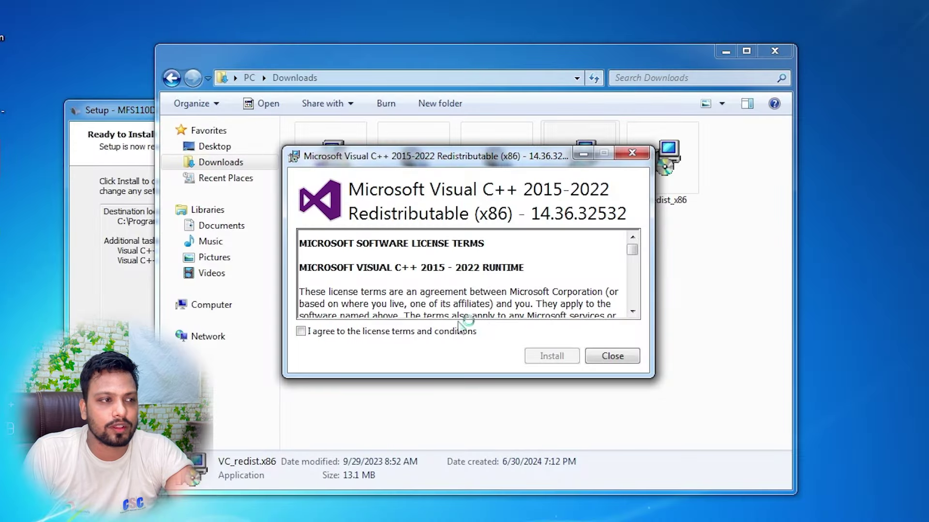
click(394, 332)
click(551, 357)
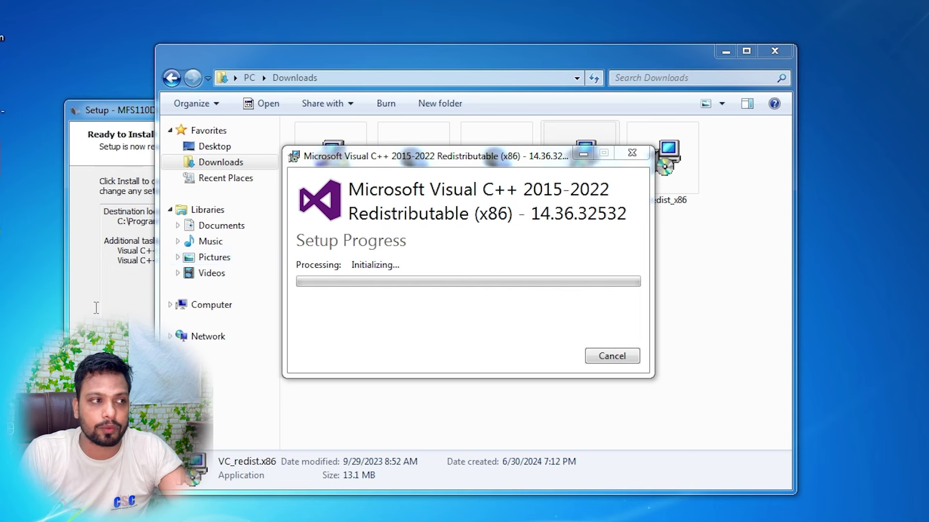
- Start the MFS110Driver installation with its Visual C++ tasks and close the completed Visual C++ 2015-2022 and 2013 Redistributable setups
drag(122, 251, 279, 261)
click(196, 280)
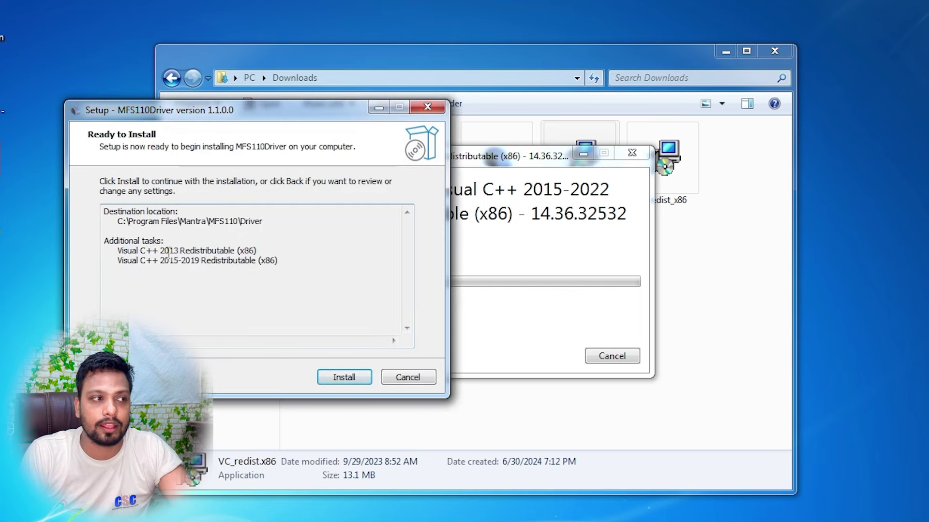
shift+click(286, 283)
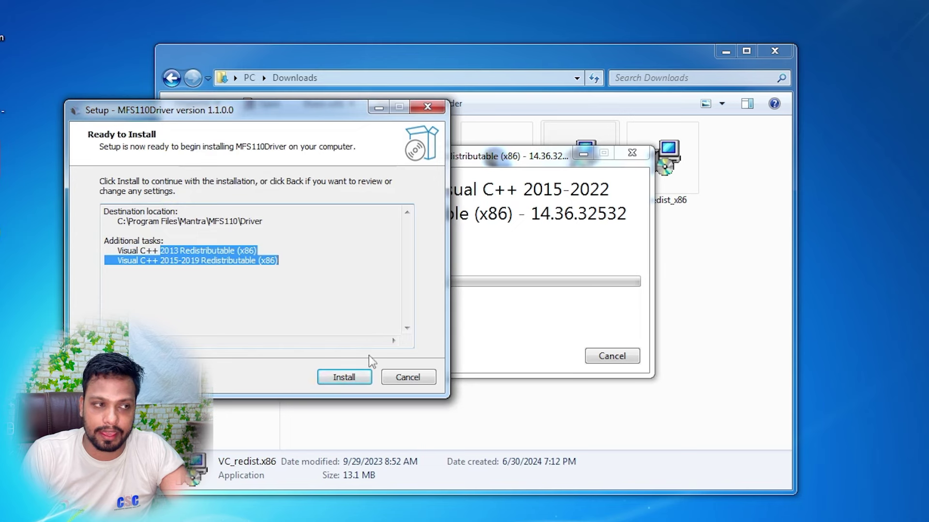
click(360, 376)
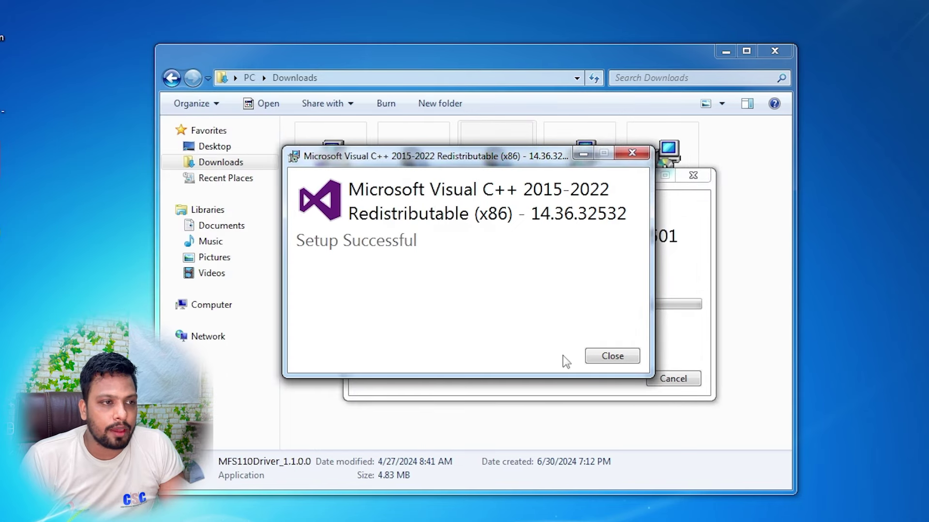
click(605, 356)
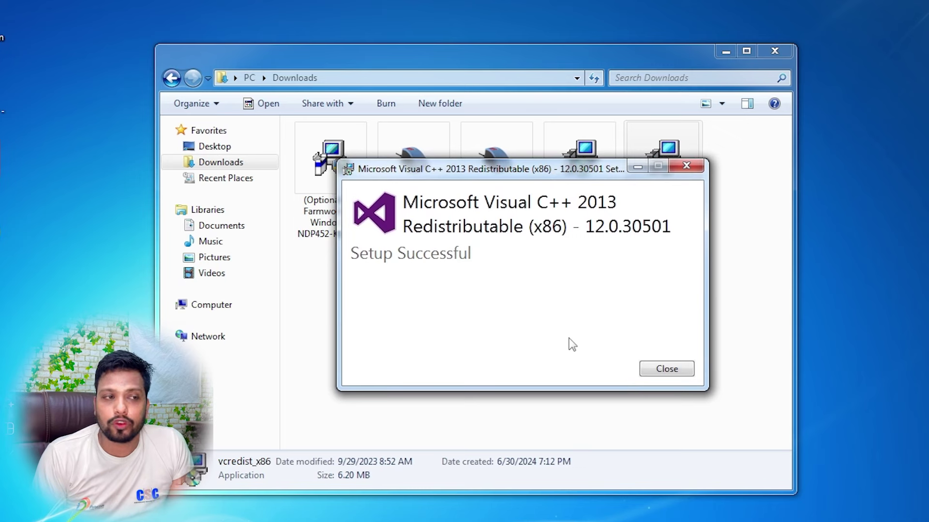
click(660, 371)
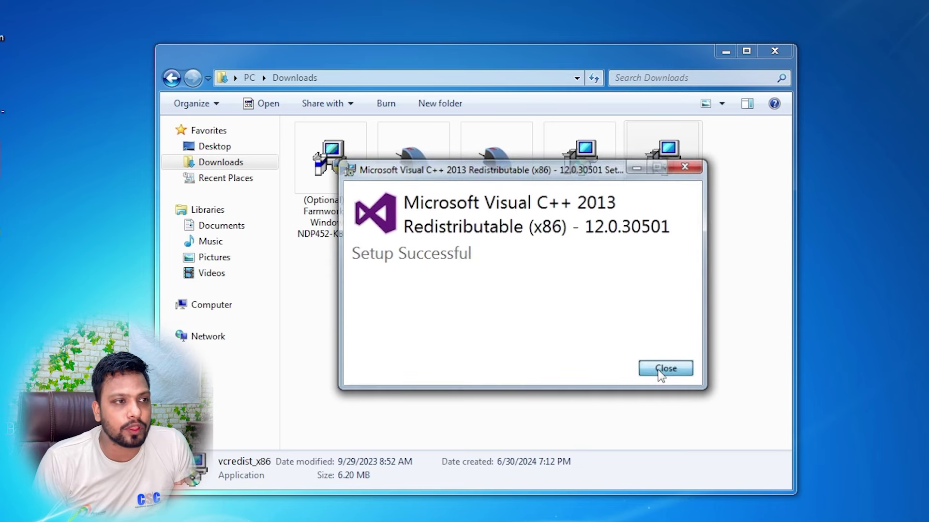
- Run MantraMFS110RDService_1.0.3 as administrator and install the Registered Device Service with the default Start Menu folder, finishing the setup
click(421, 218)
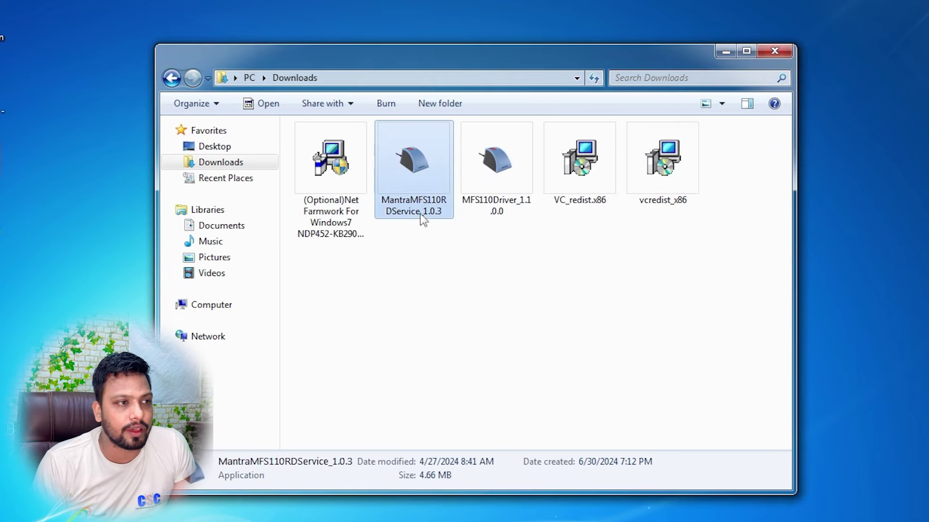
right_click(419, 187)
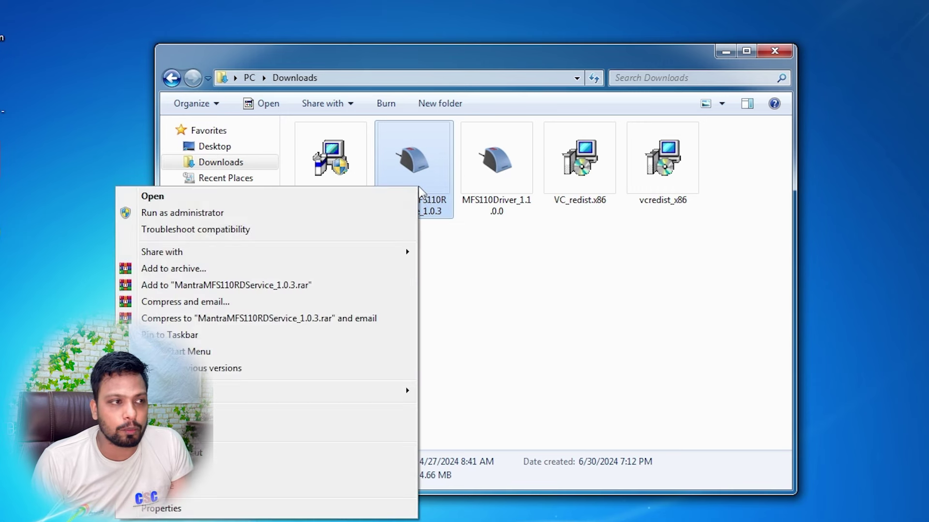
click(231, 212)
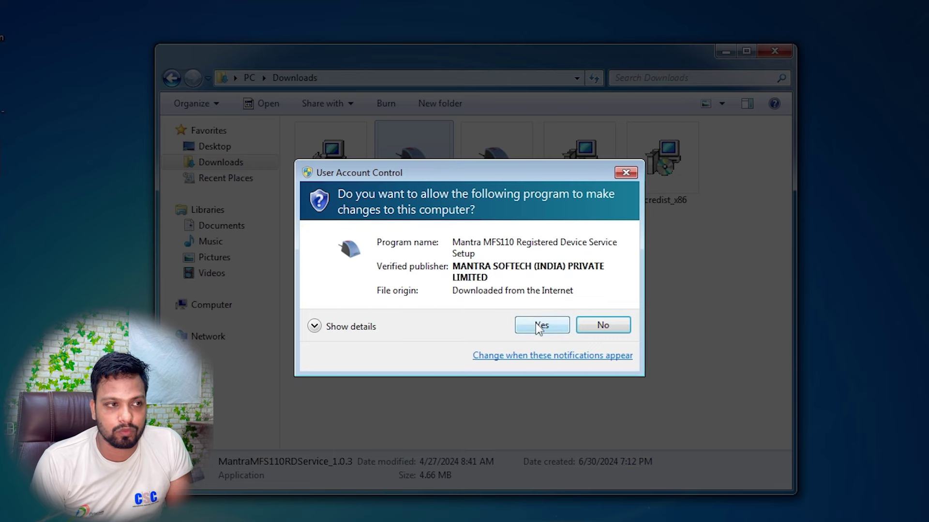
click(537, 325)
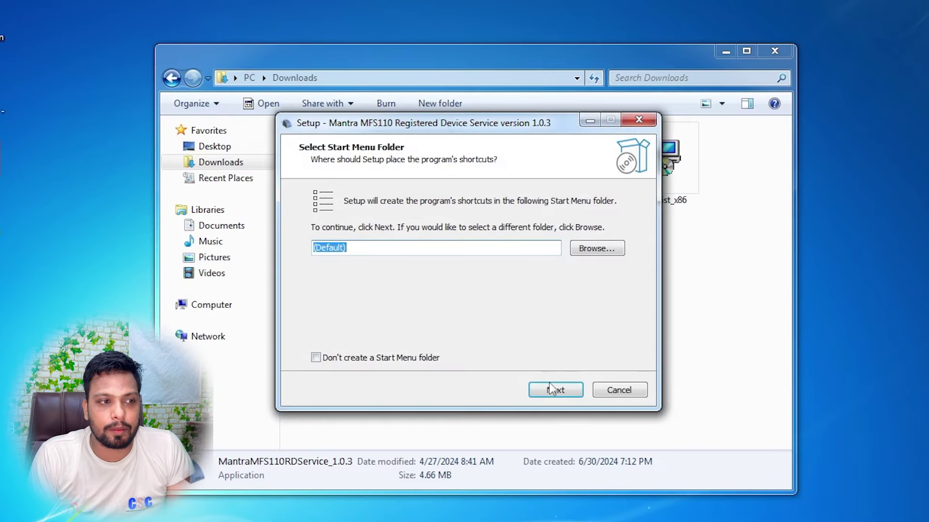
click(551, 390)
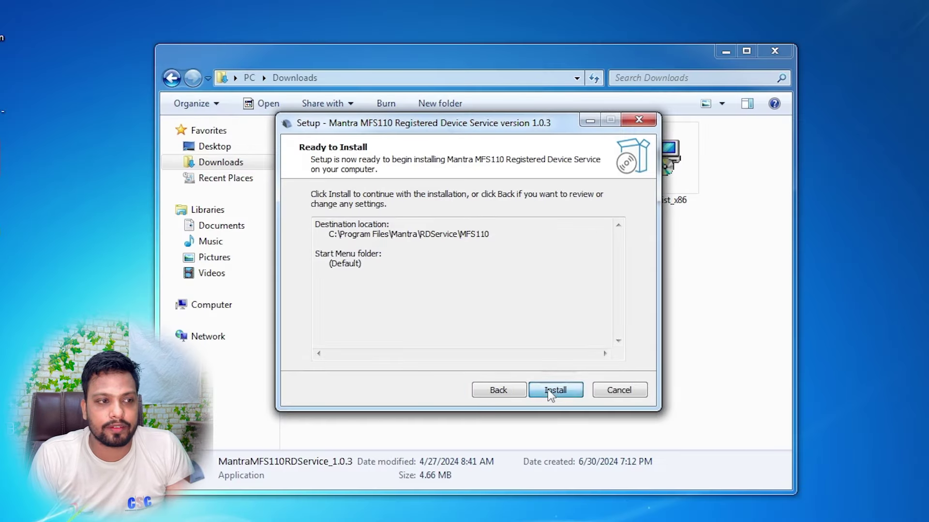
click(550, 391)
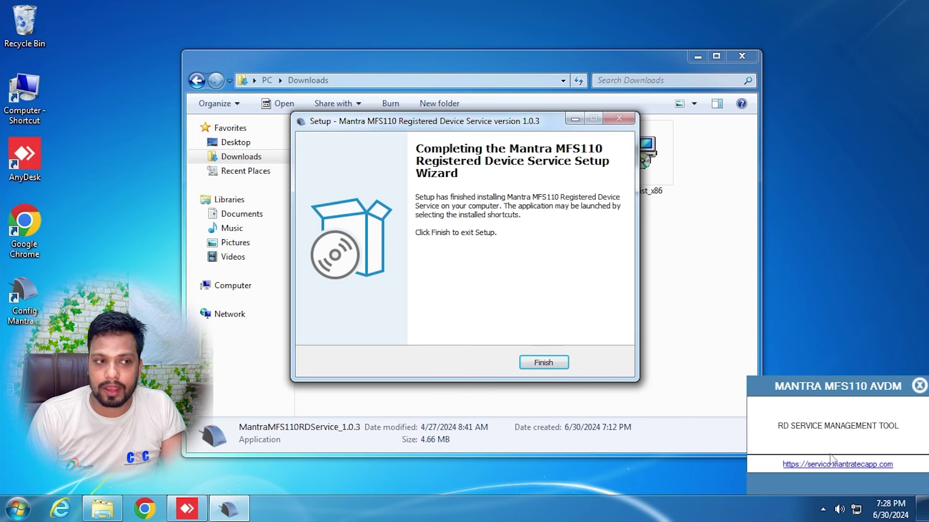
click(560, 368)
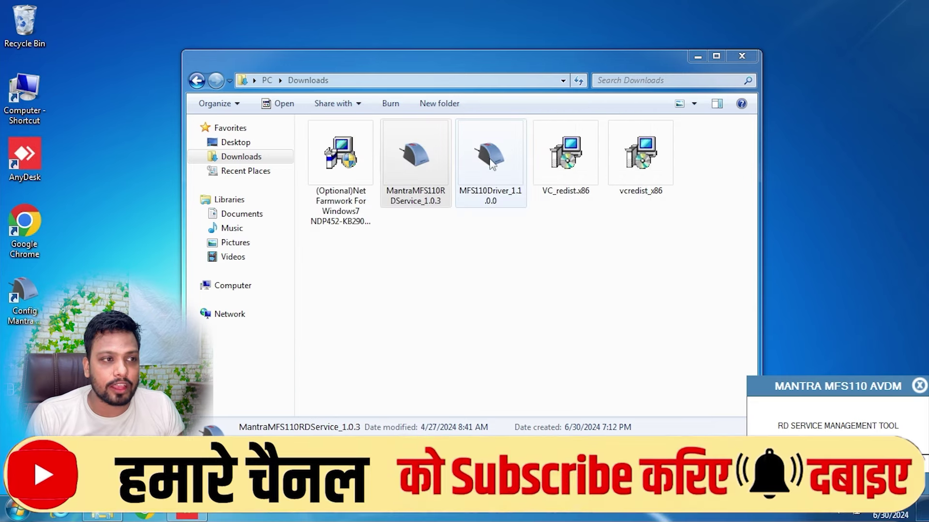
- Launch the MFS110Driver_1.1.0.0 setup as administrator and check its destination location and additional tasks before installing
click(492, 164)
right_click(492, 163)
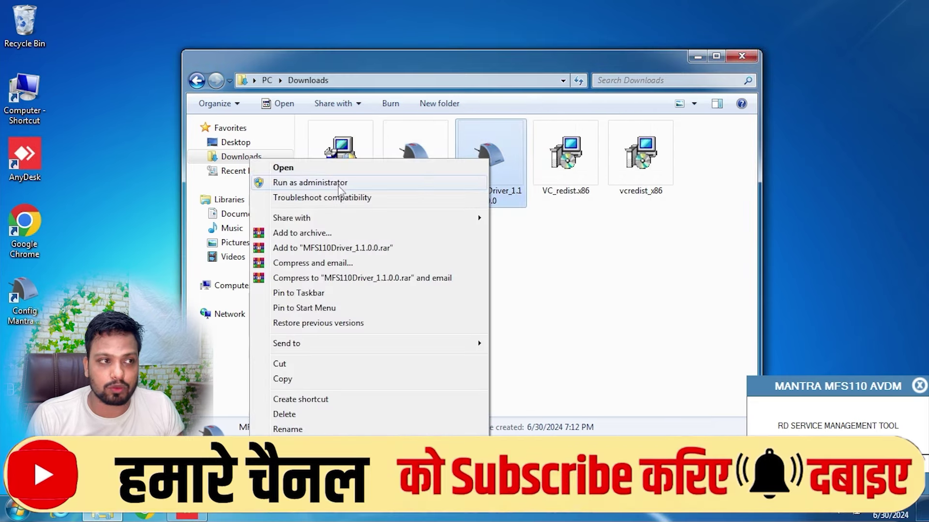
click(344, 183)
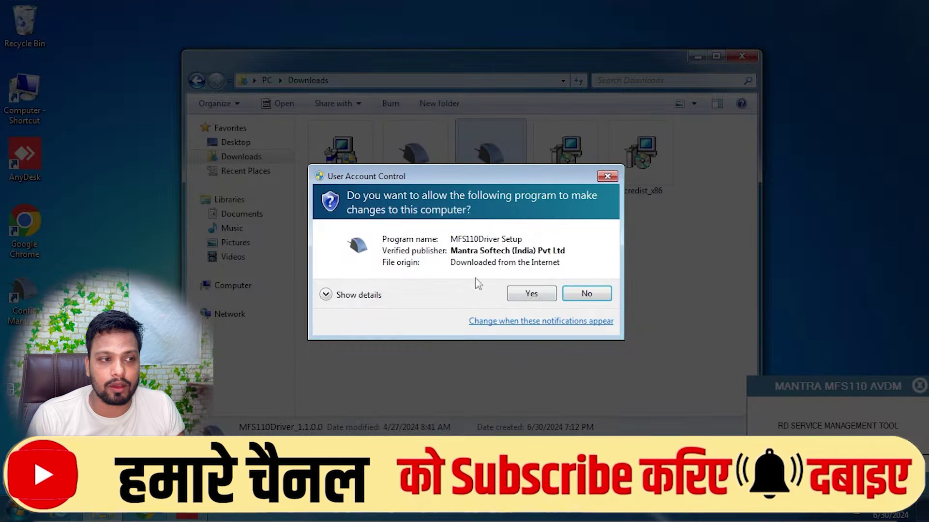
click(527, 294)
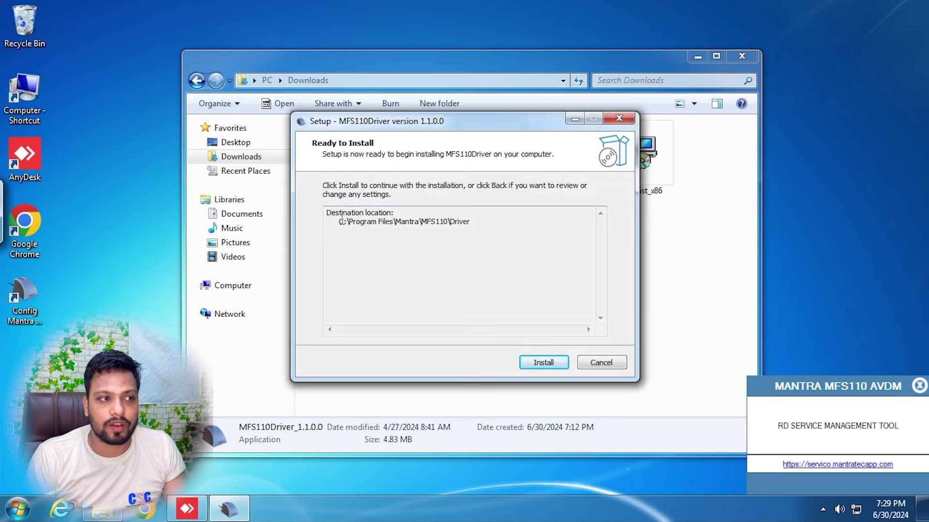
drag(341, 221, 492, 237)
click(472, 287)
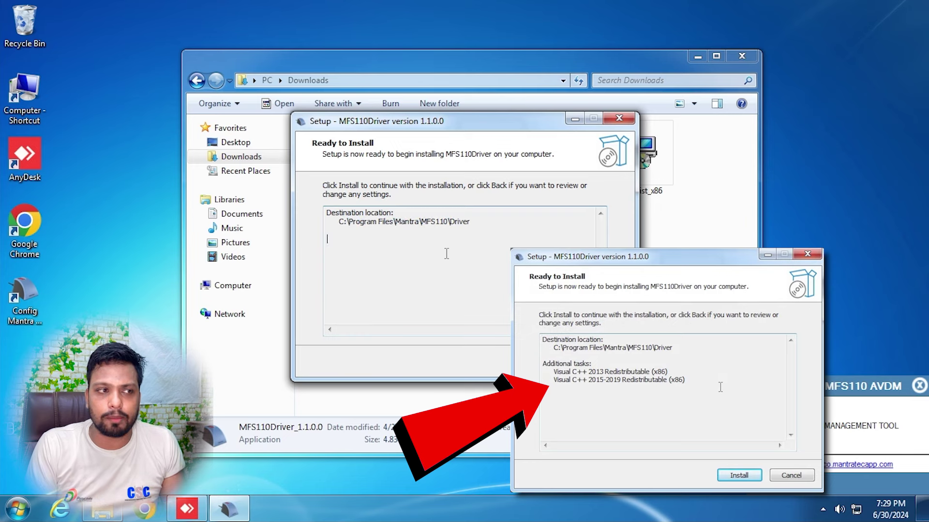
- Install MFS110Driver, accept the driver software from the unverified publisher and finish the setup
click(539, 364)
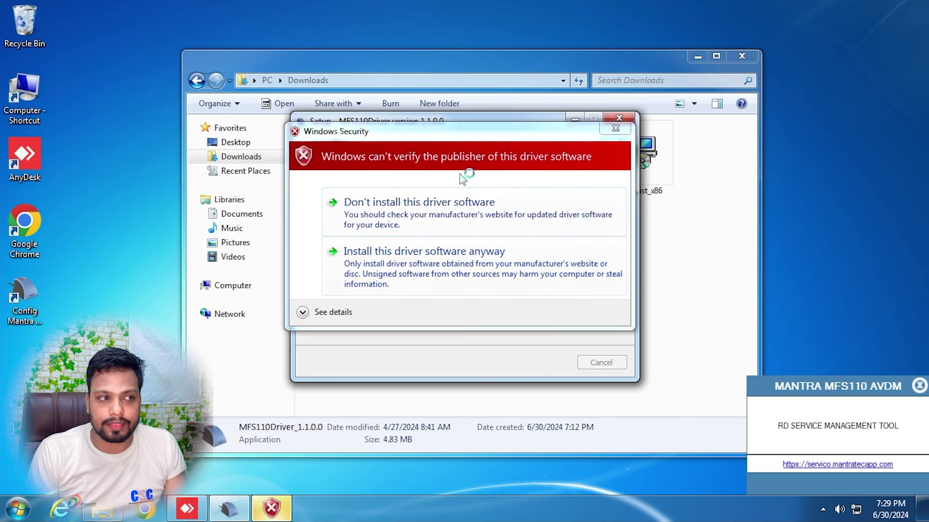
click(419, 267)
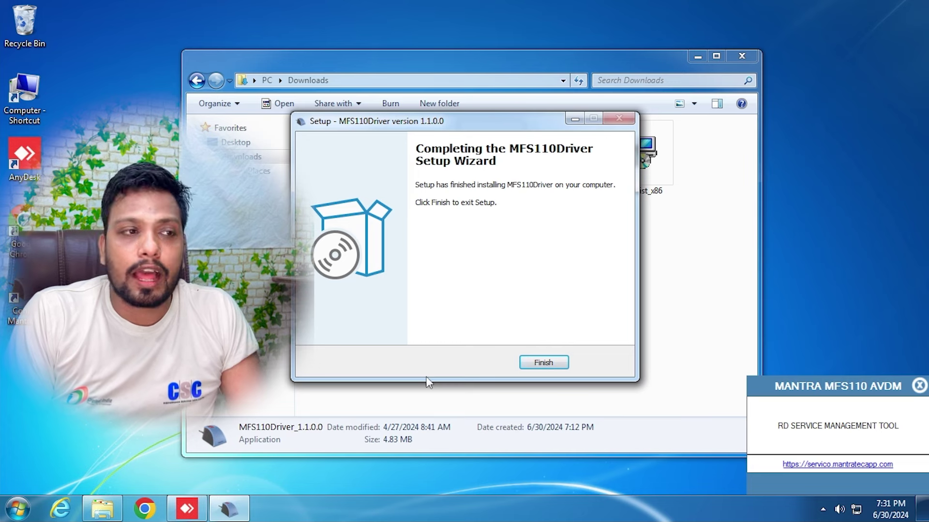
click(550, 361)
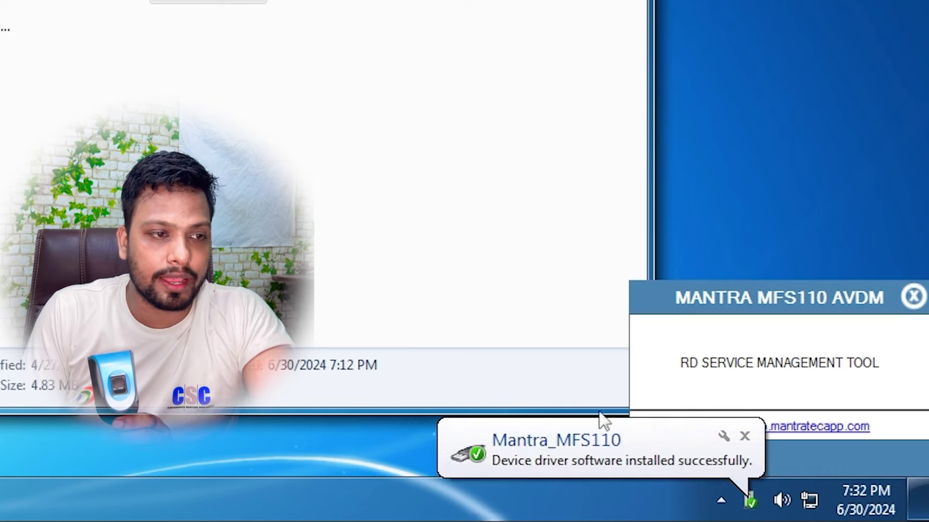
- Give consent for Aadhaar authentication on the CSC fingerprint page and start the biometric capture
click(831, 381)
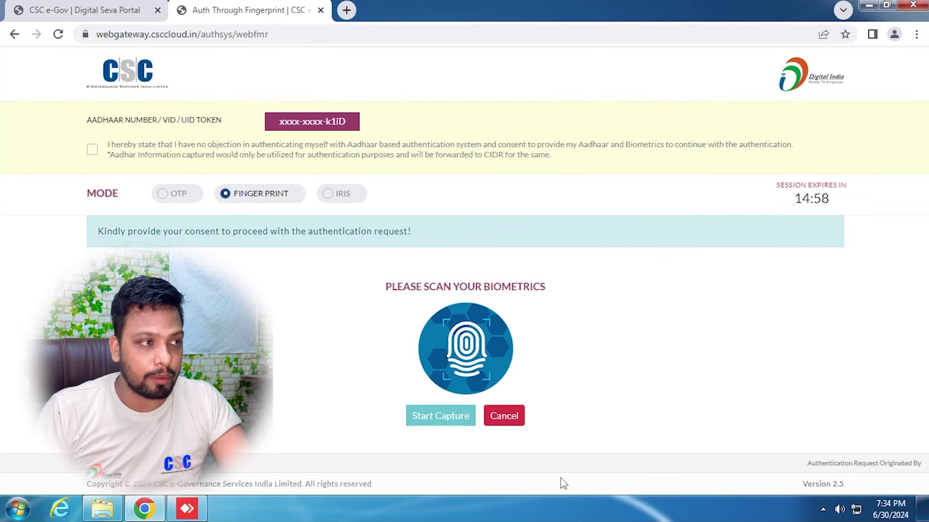
click(92, 149)
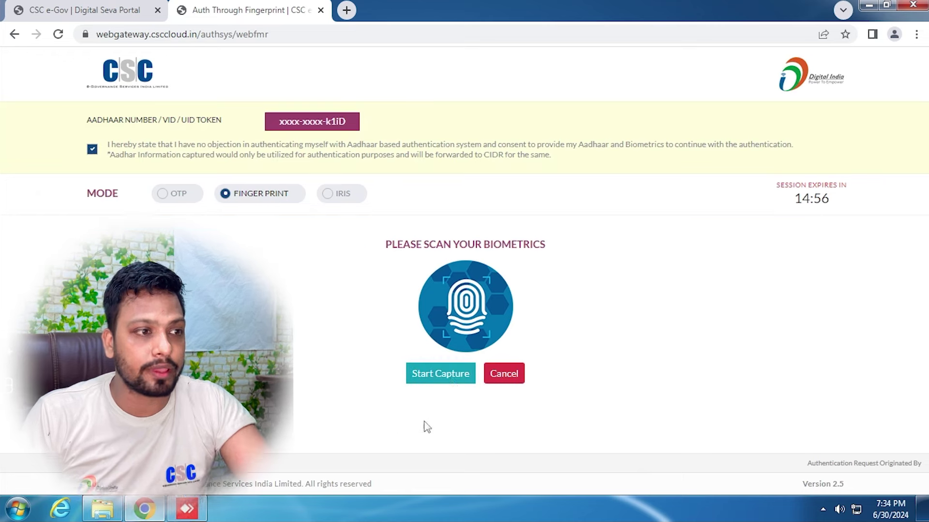
click(450, 375)
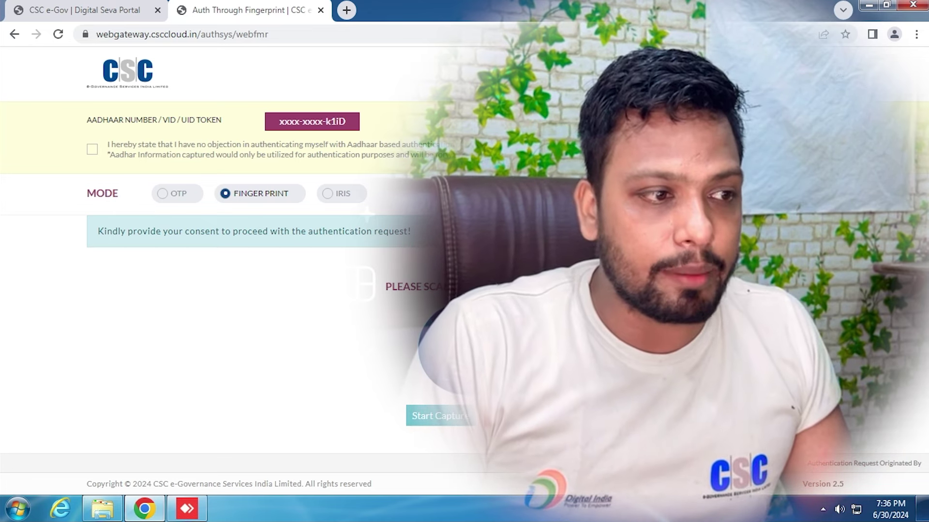
- Switch to Telegram, search the pinned software channel for windows7 and open the download link for Windows7 64bit Service Pack 1 For Morpho
mouse_move(144, 509)
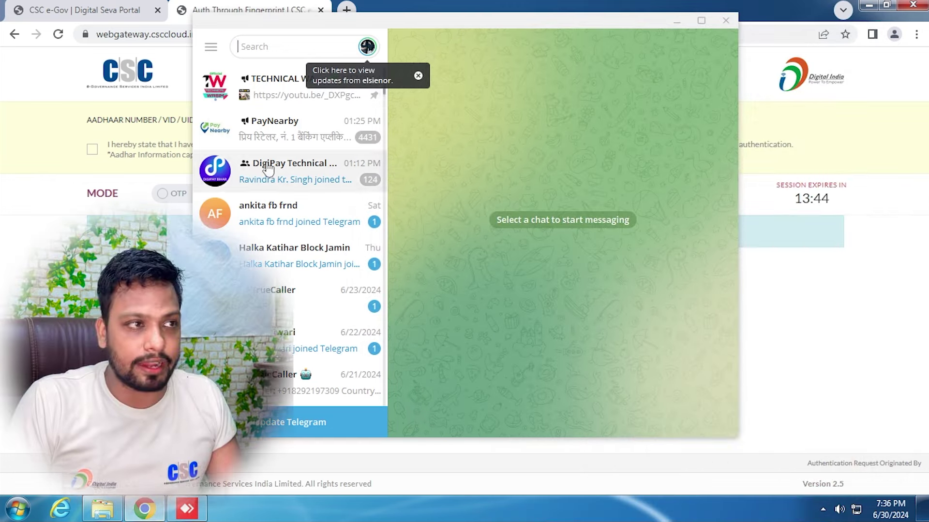
click(273, 91)
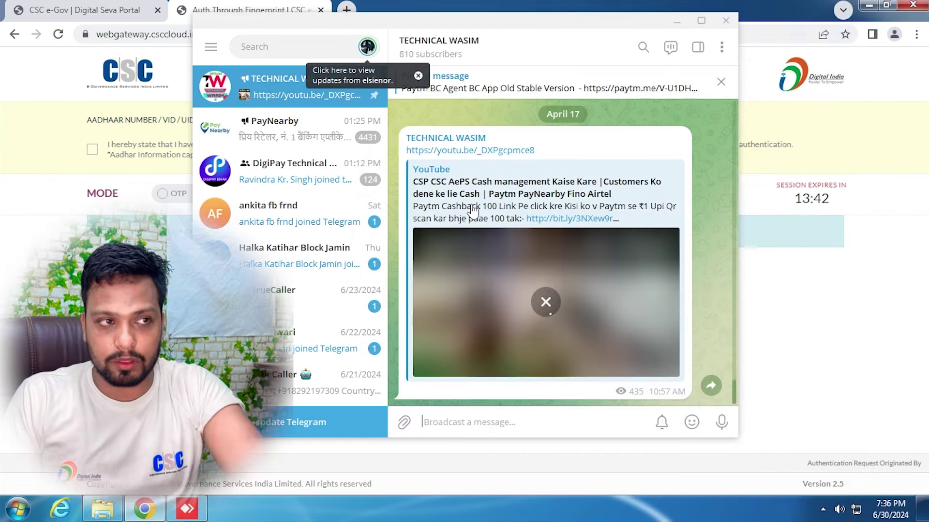
click(644, 48)
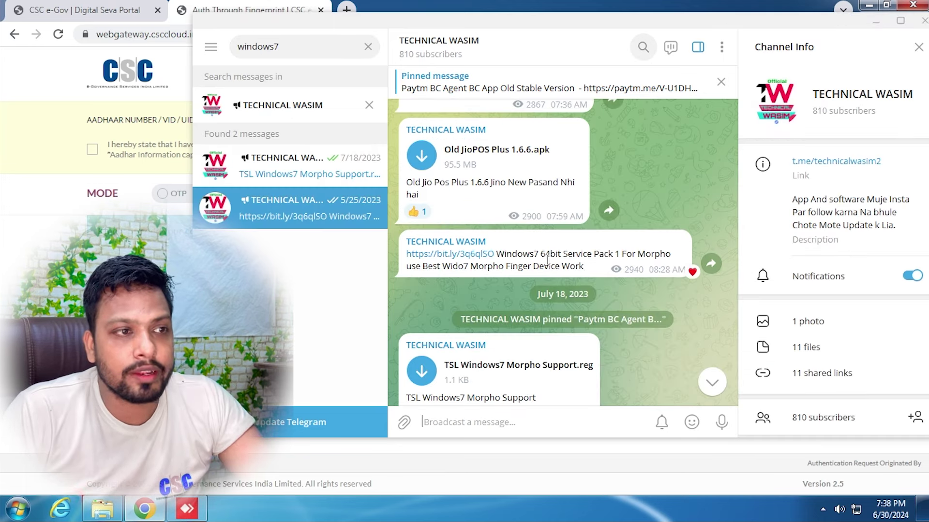
drag(596, 249, 615, 251)
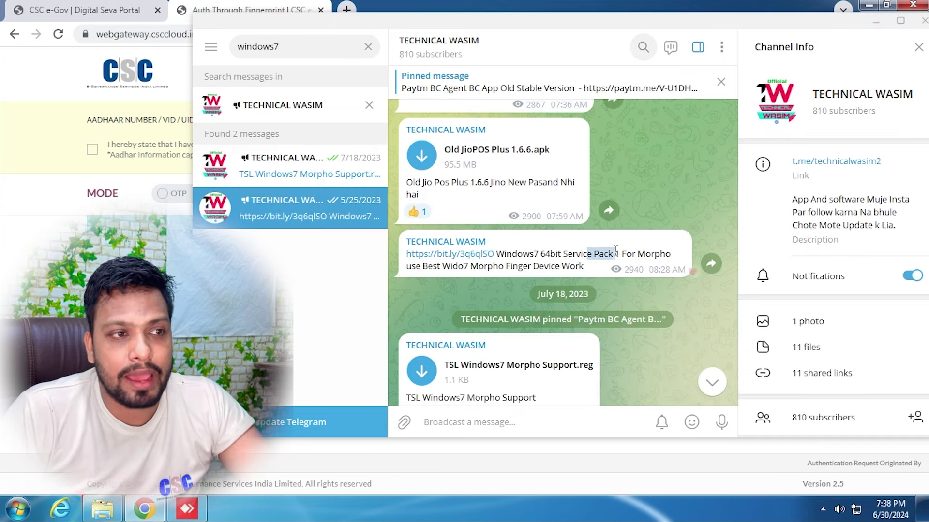
click(462, 256)
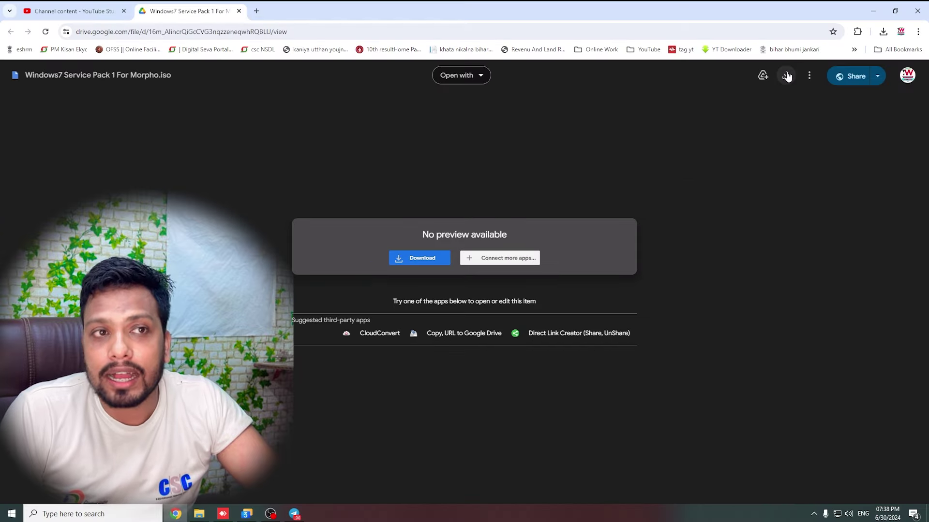
- Download Windows7 Service Pack 1 For Morpho.iso from Google Drive, proceeding without a virus scan
click(786, 75)
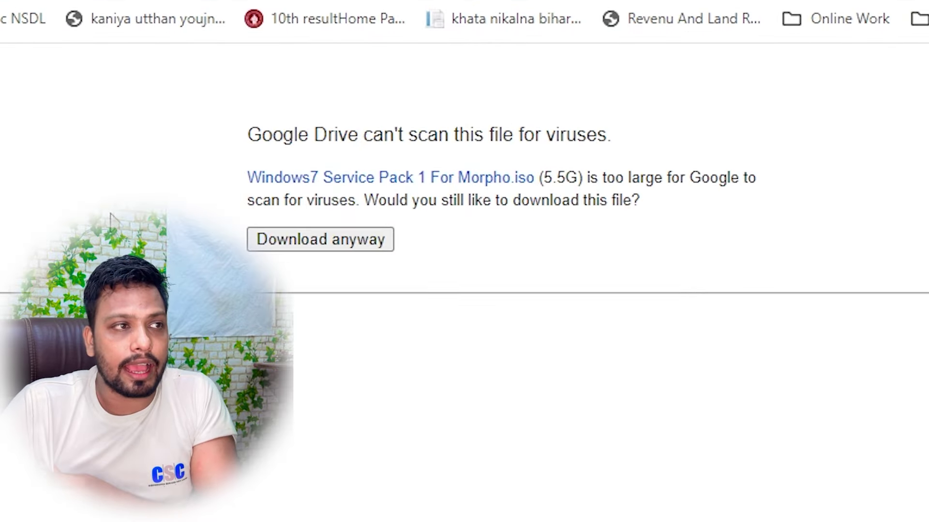
drag(215, 165, 594, 178)
click(584, 169)
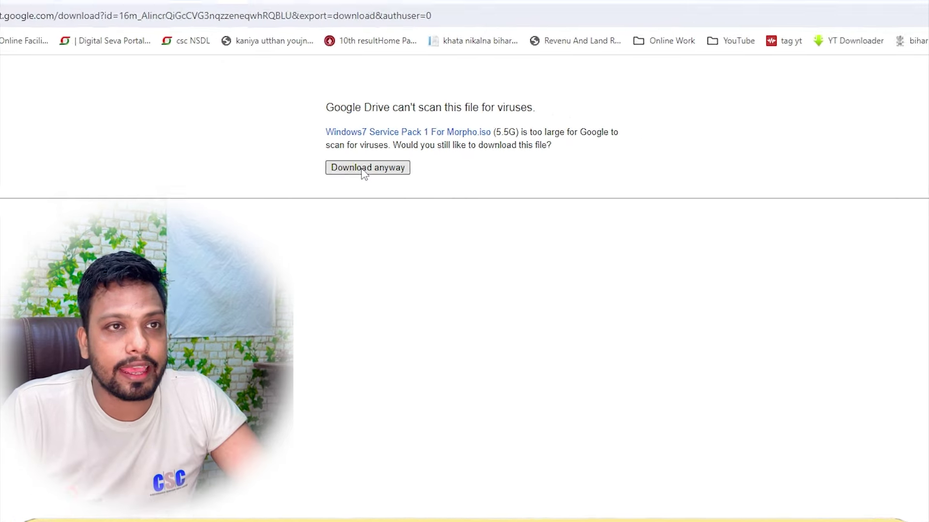
click(363, 170)
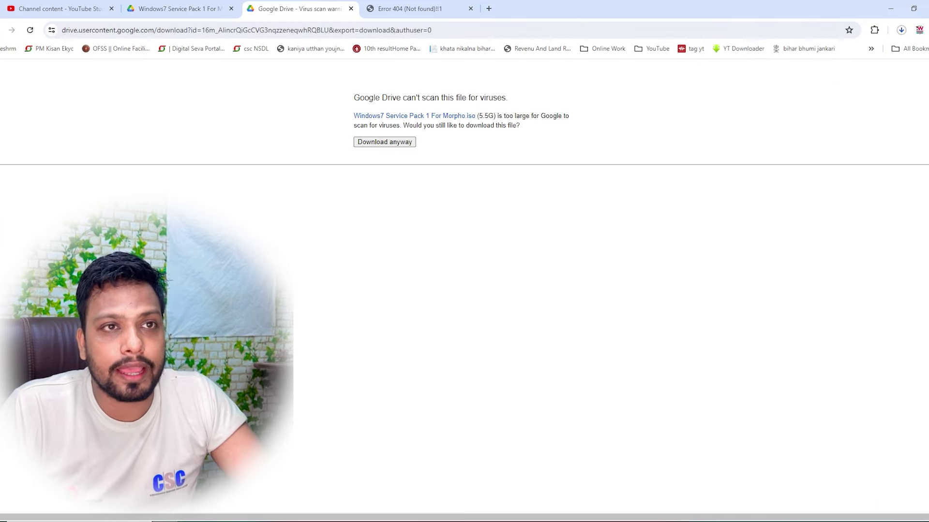